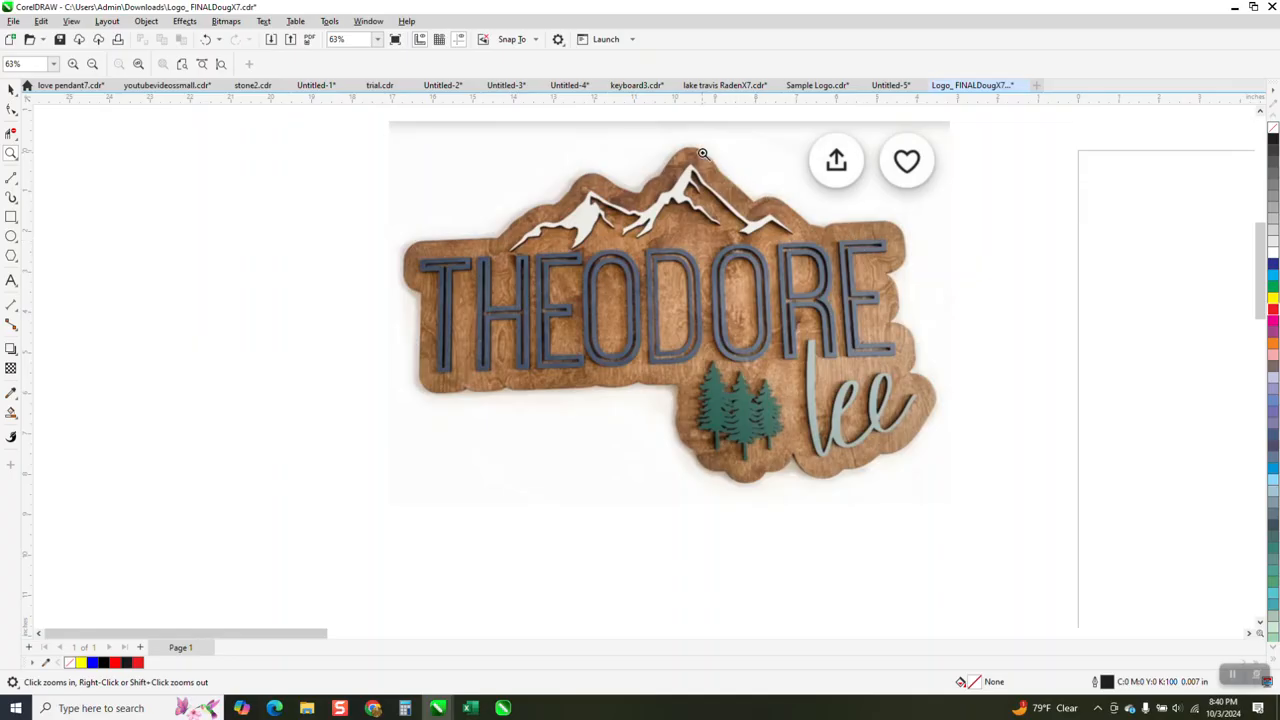
- Move the black mountain outline from below the page 40 inches up onto the page
scroll(744, 213, "down", 4)
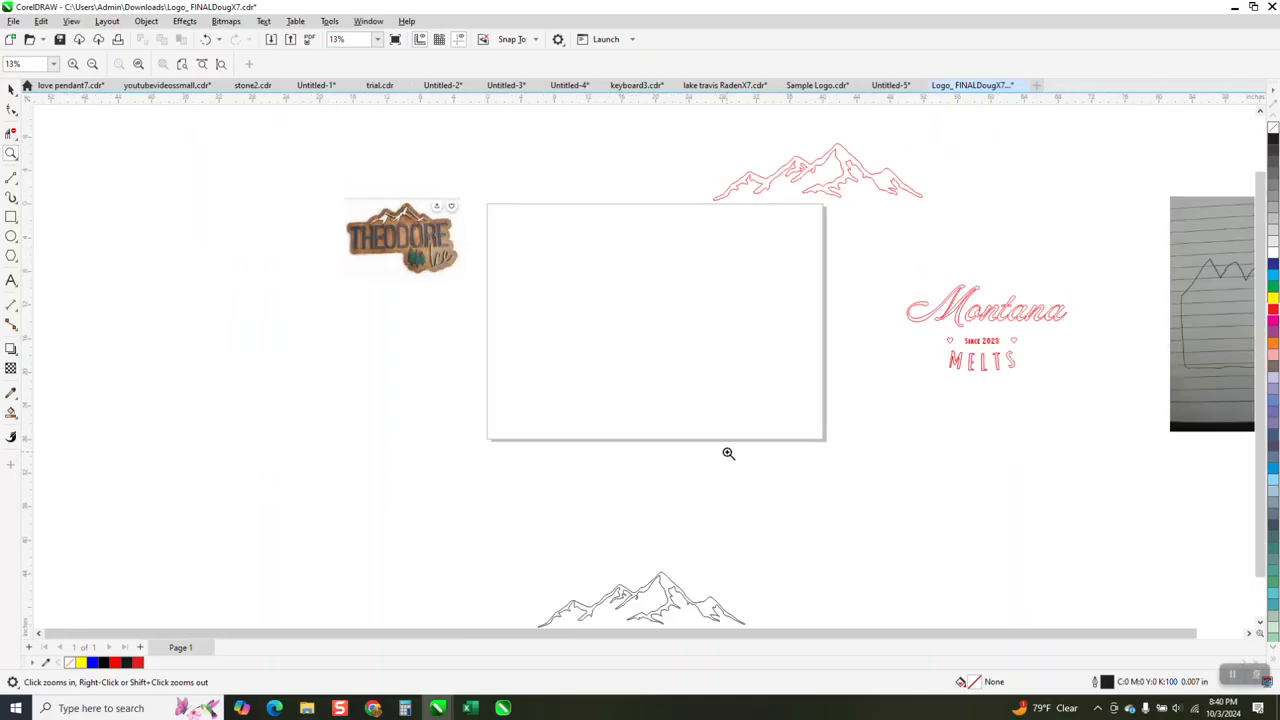
scroll(1012, 370, "down", 2)
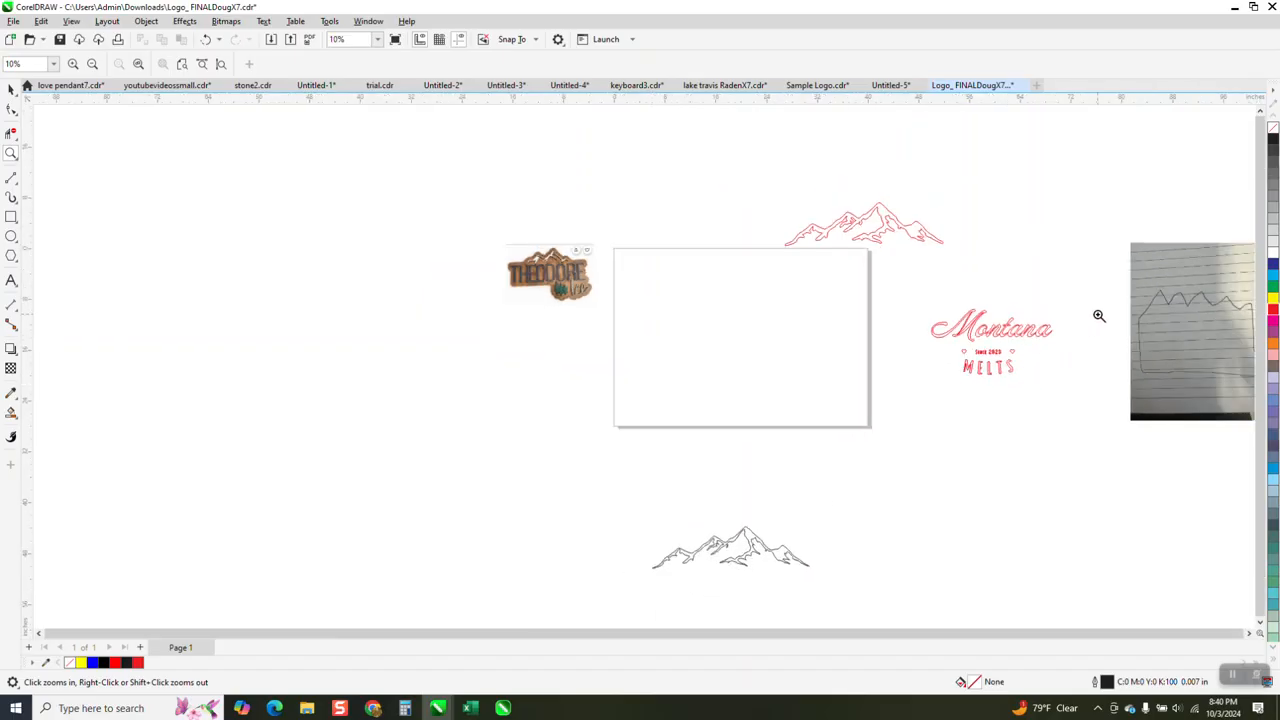
mouse_move(1129, 284)
left_mouse_down()
mouse_move(1258, 375)
mouse_move(1258, 390)
left_mouse_up()
scroll(769, 289, "down", 5)
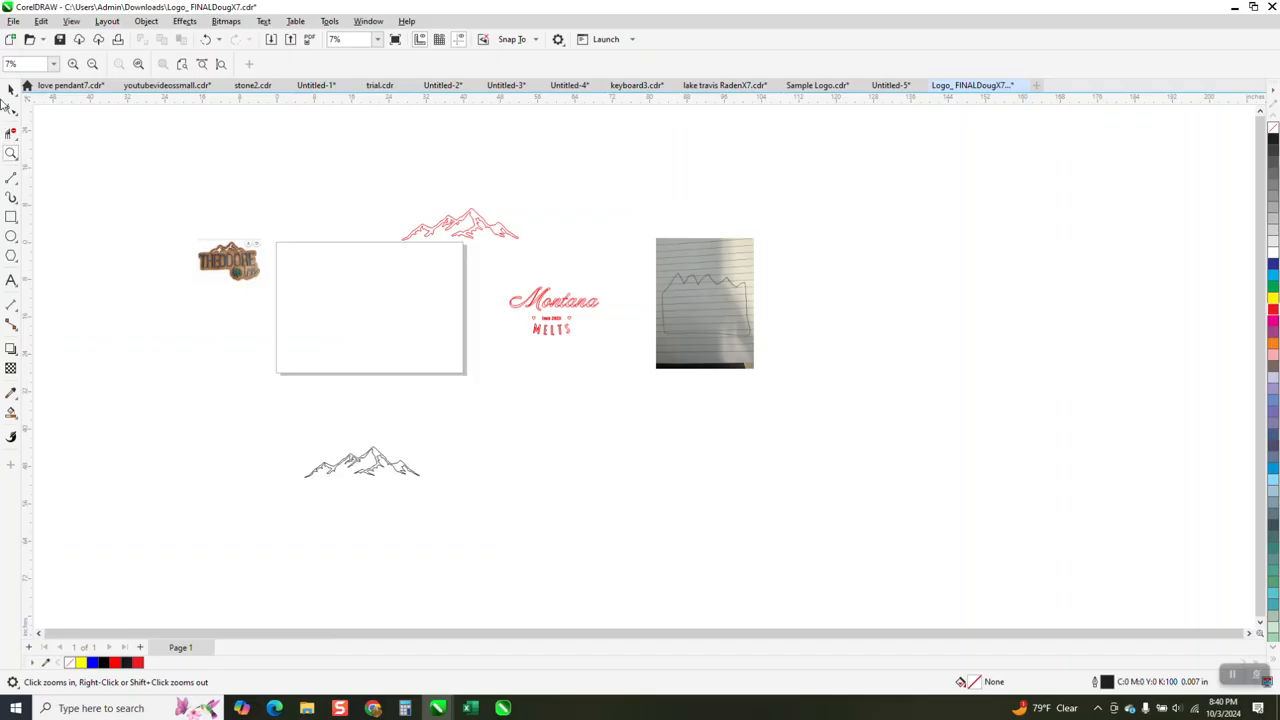
left_click(11, 89)
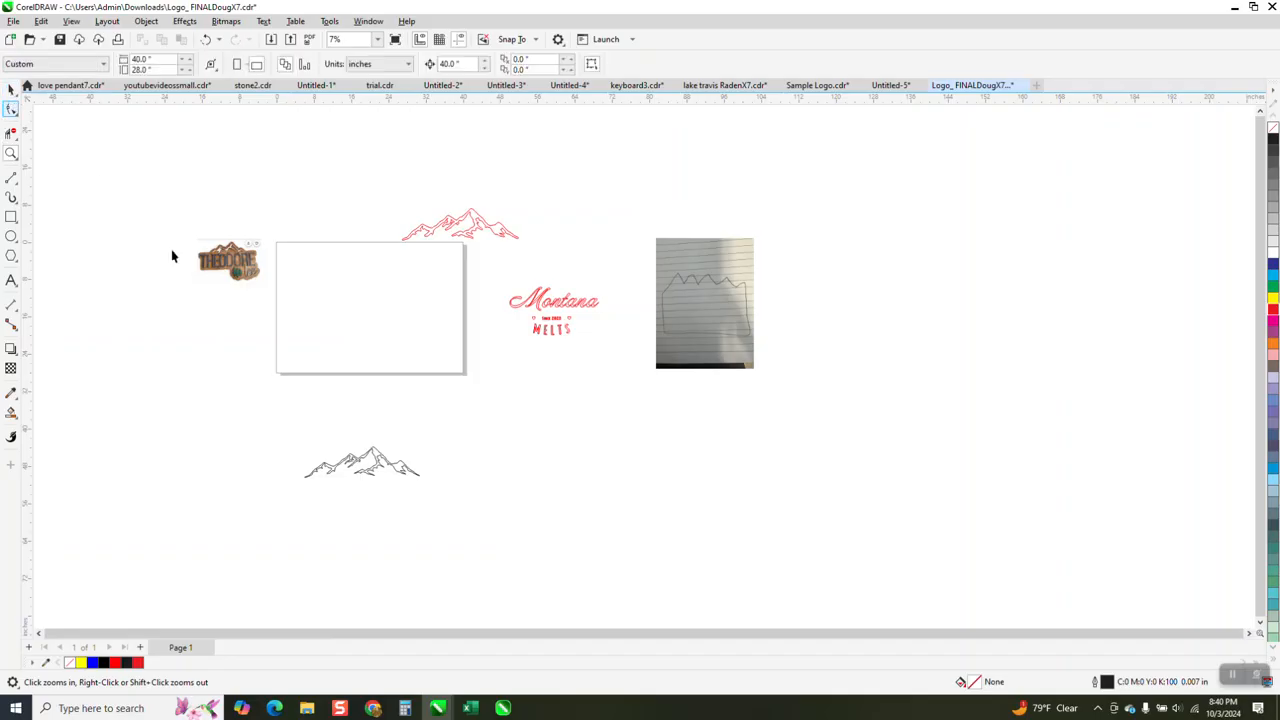
left_click(380, 468)
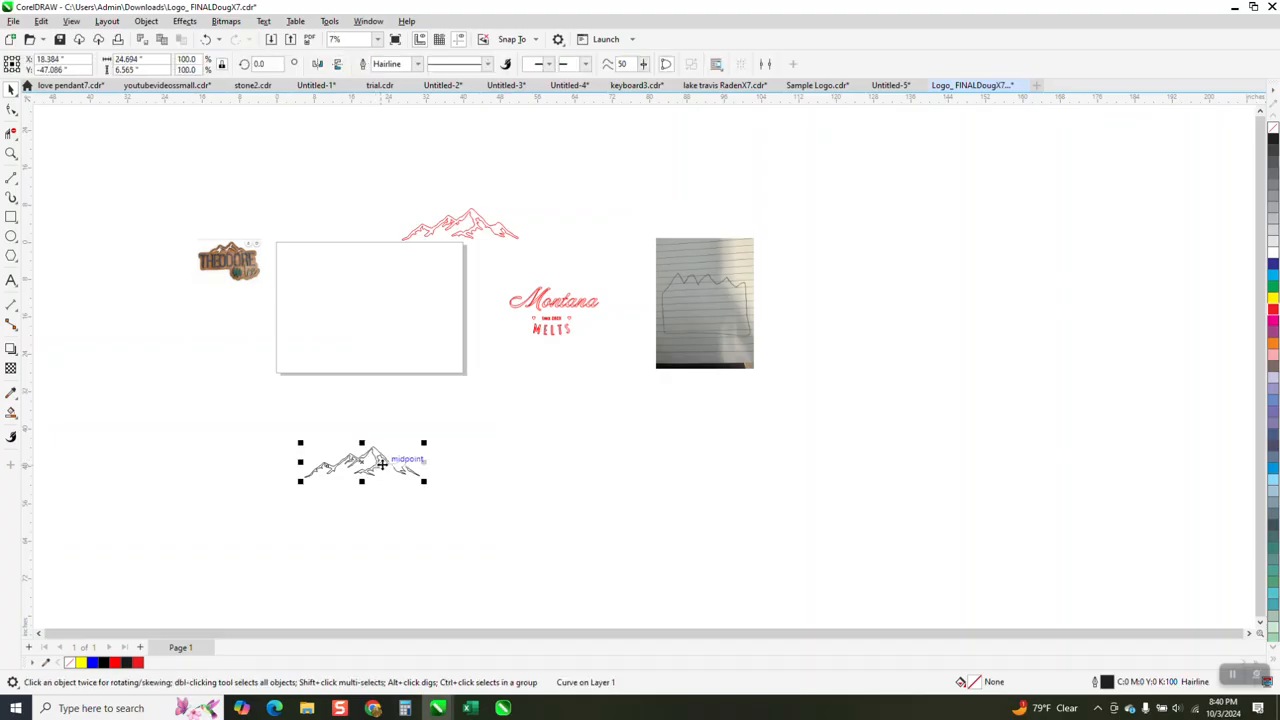
key("shift+Up")
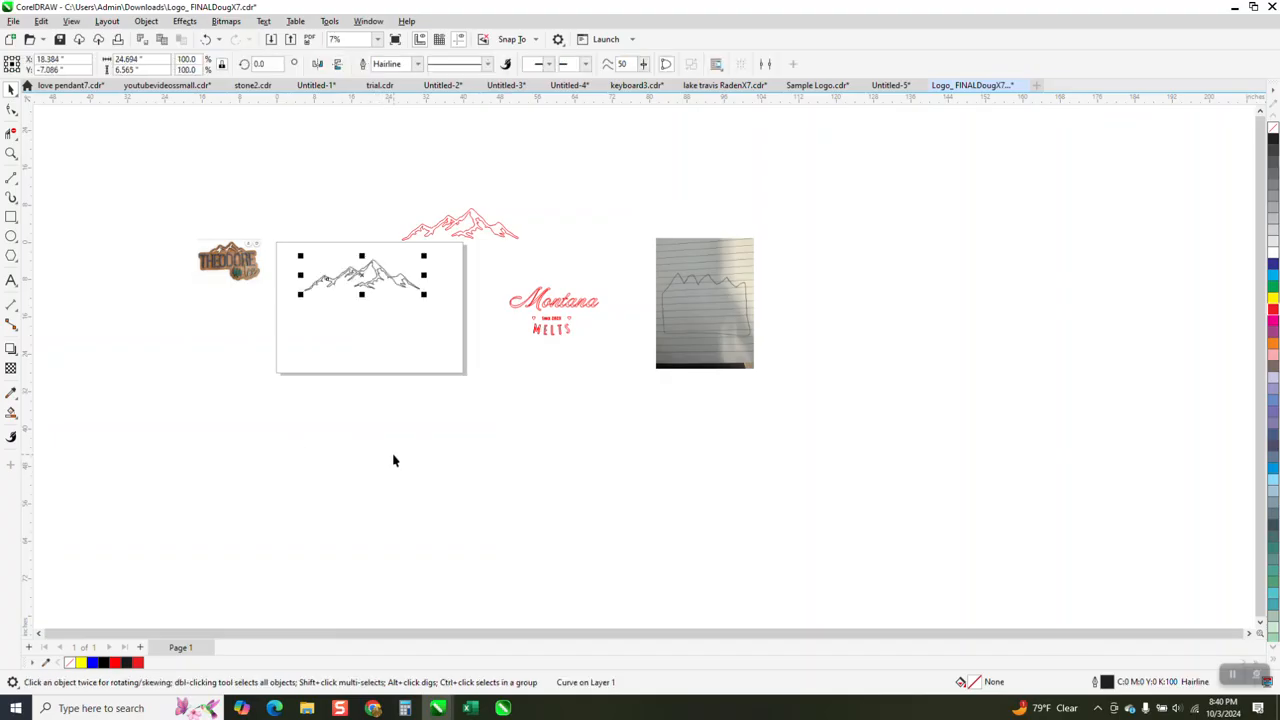
- Apply an outside contour to the black mountain outline with 1 step, a 1.0 inch offset and rounded corners
left_click(11, 153)
left_click_drag(244, 212, 540, 380)
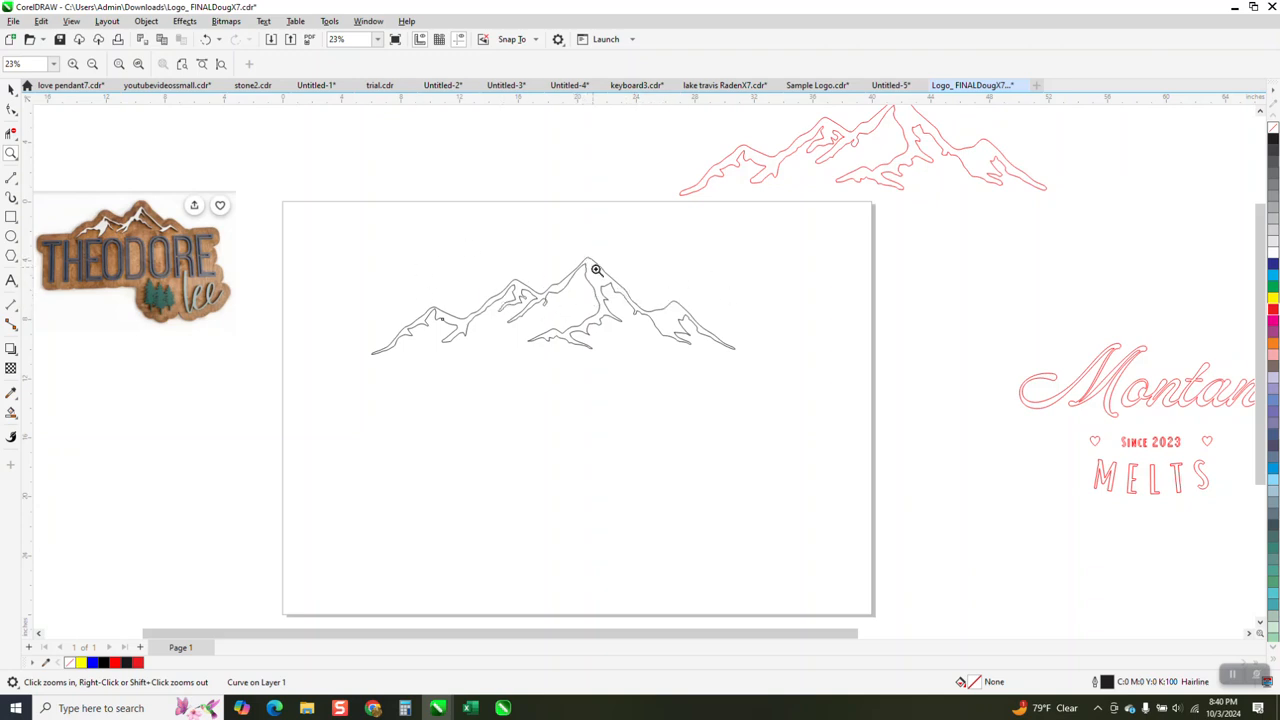
left_click(11, 88)
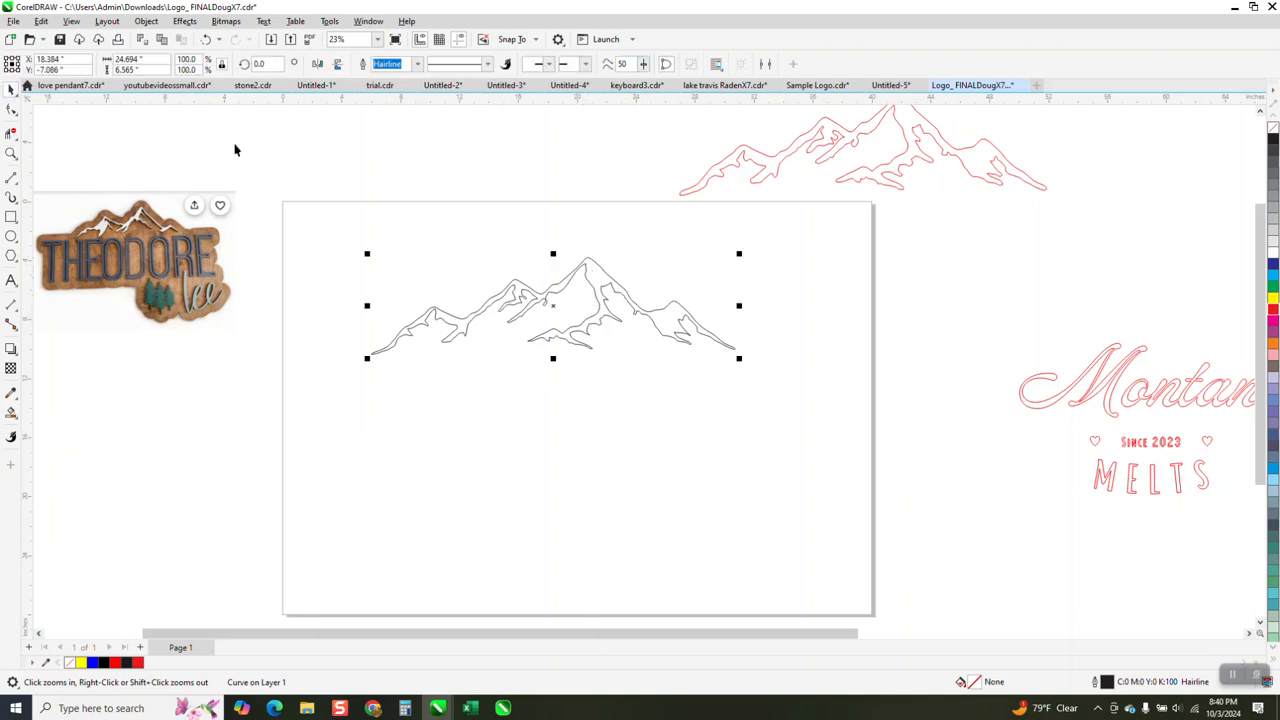
left_click(184, 21)
left_click(203, 326)
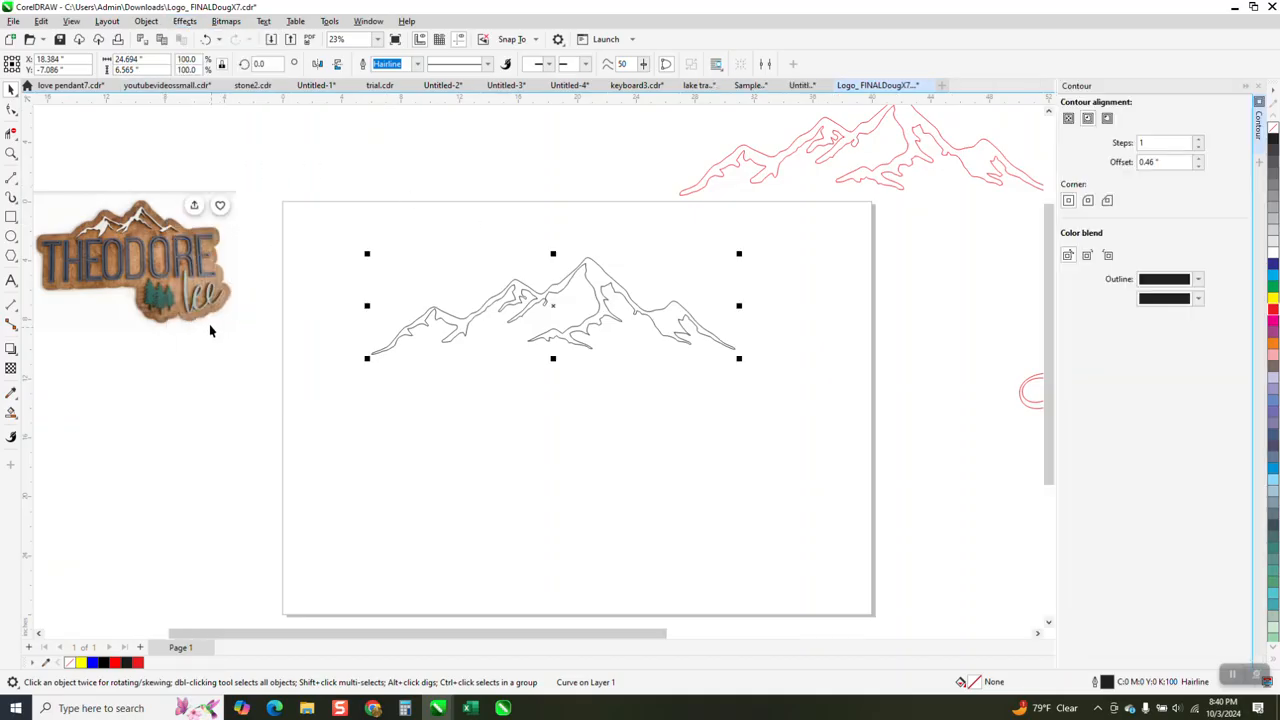
double_click(1161, 164)
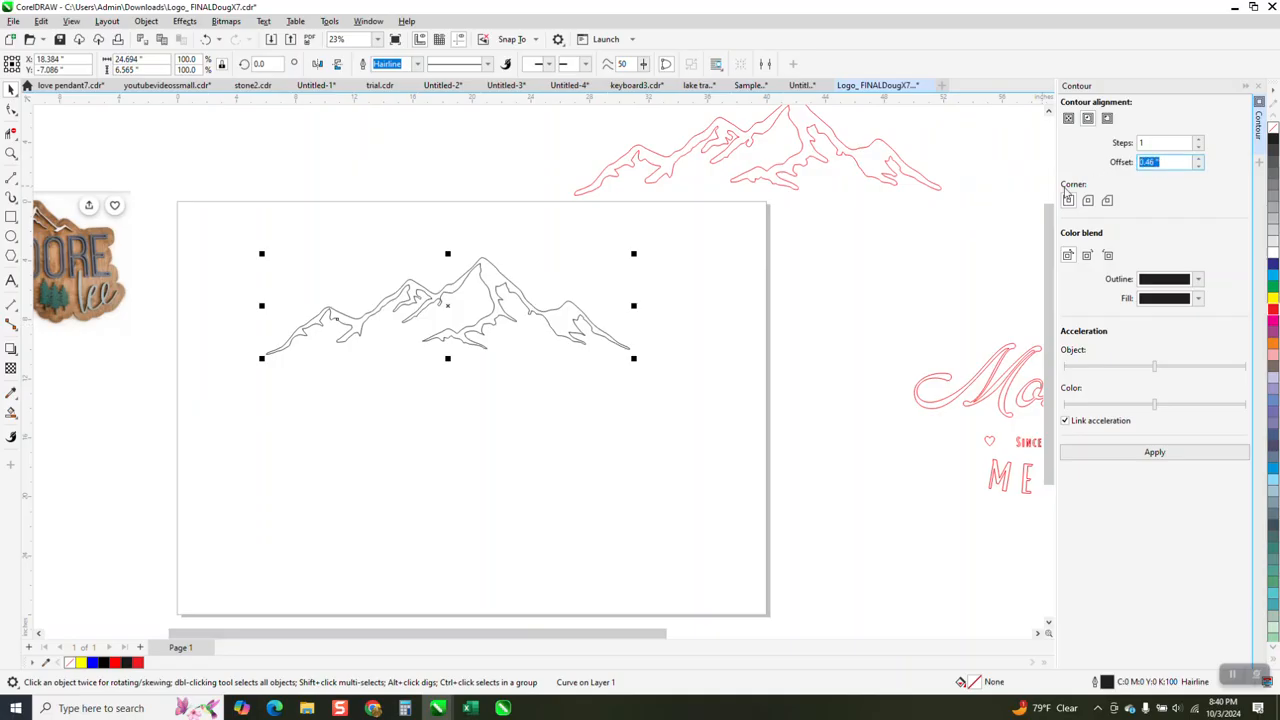
type("1")
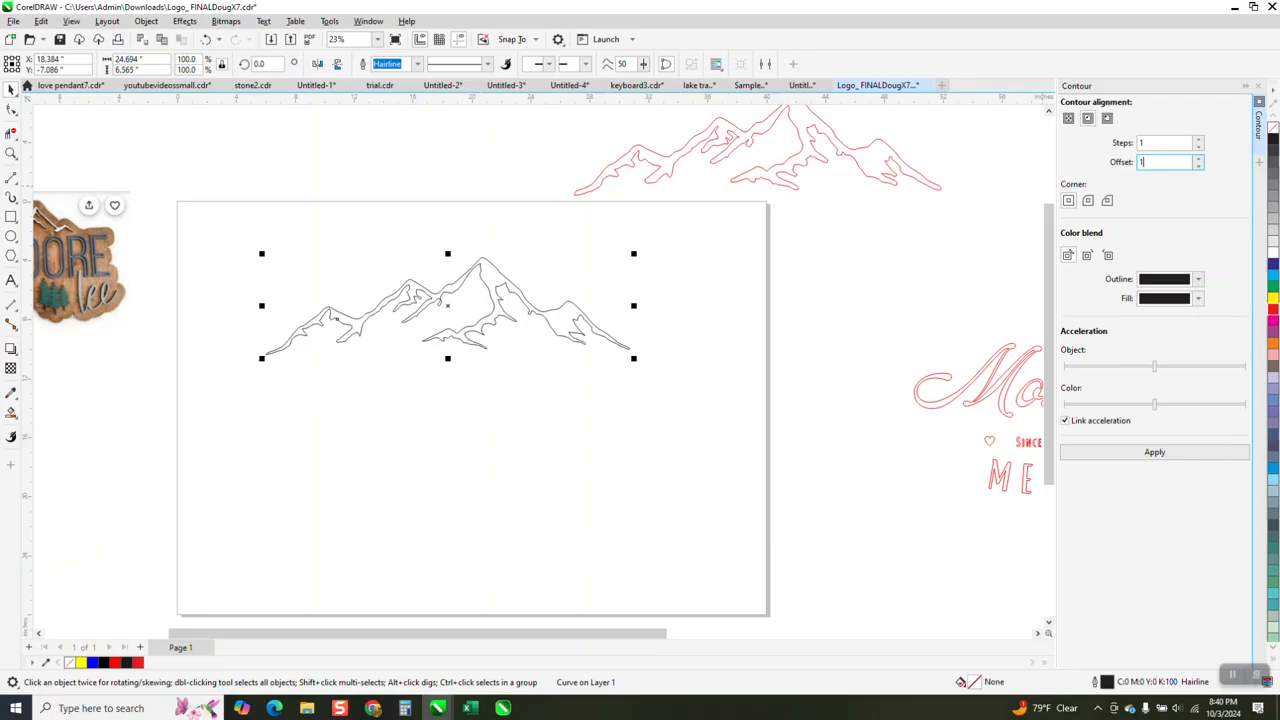
left_click(1108, 119)
left_click(1088, 200)
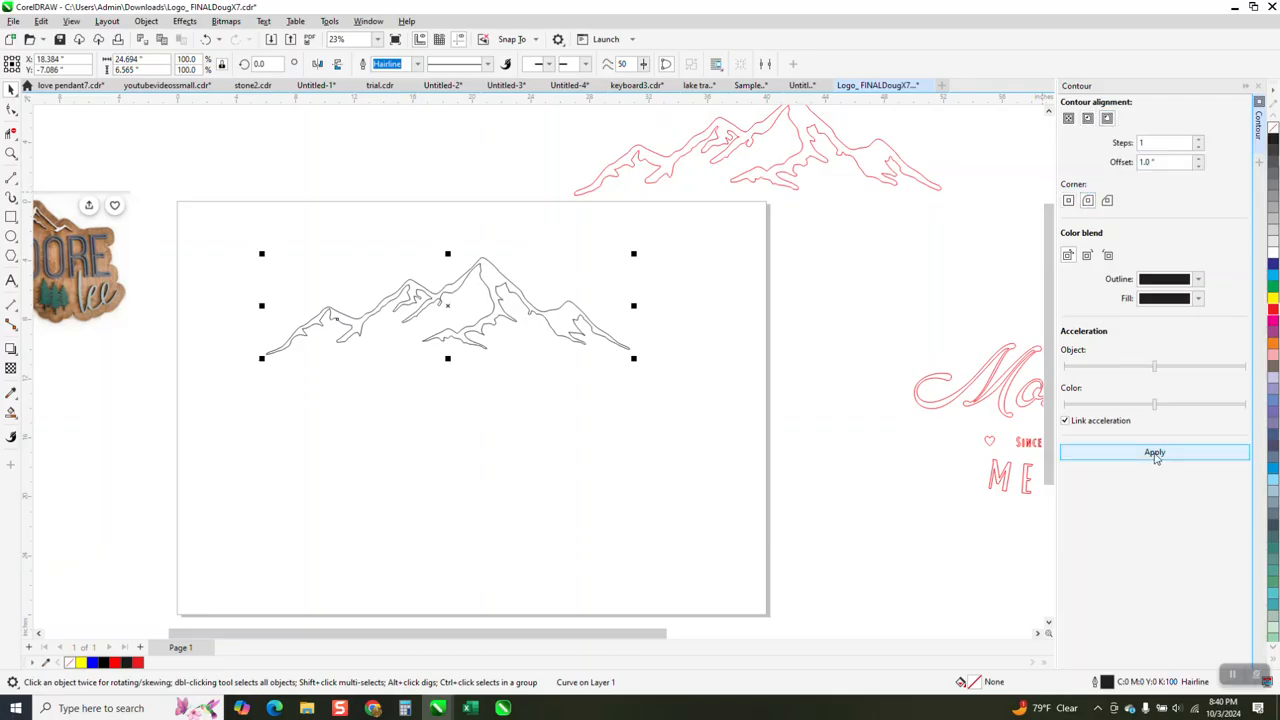
left_click(1155, 453)
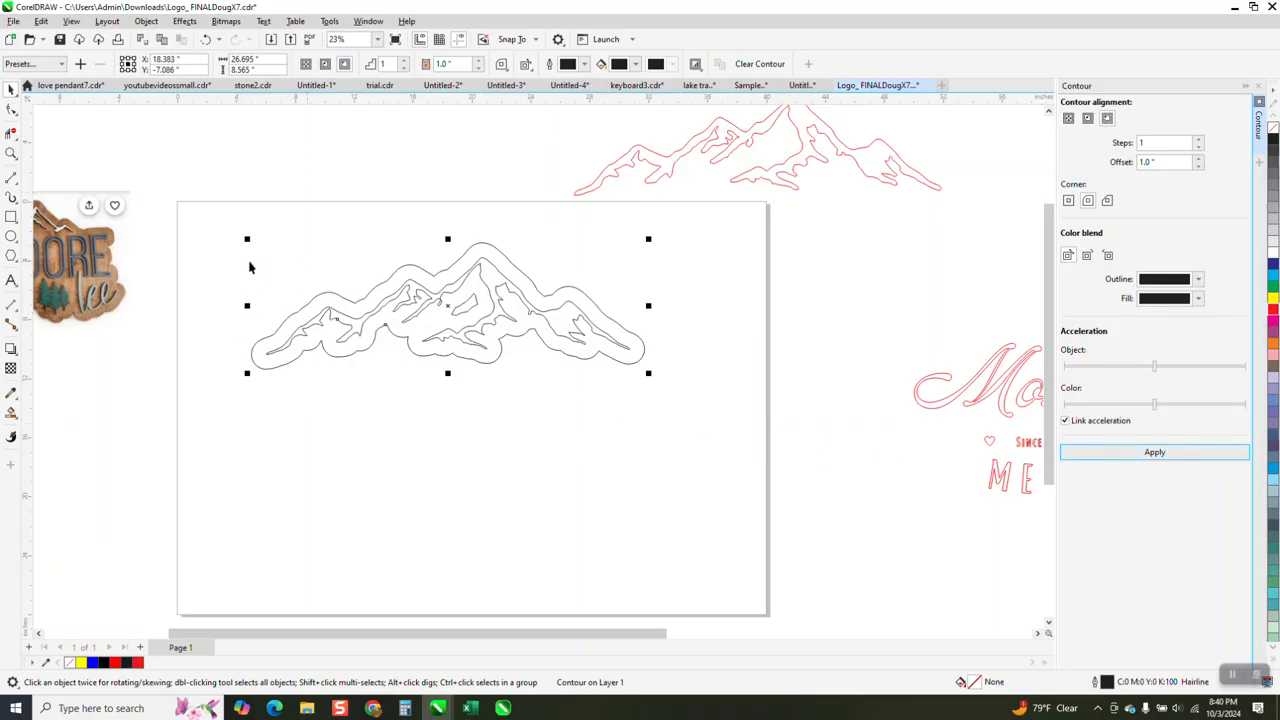
- Break the contour apart from the mountain outline and deselect everything
left_click(146, 21)
left_click(206, 330)
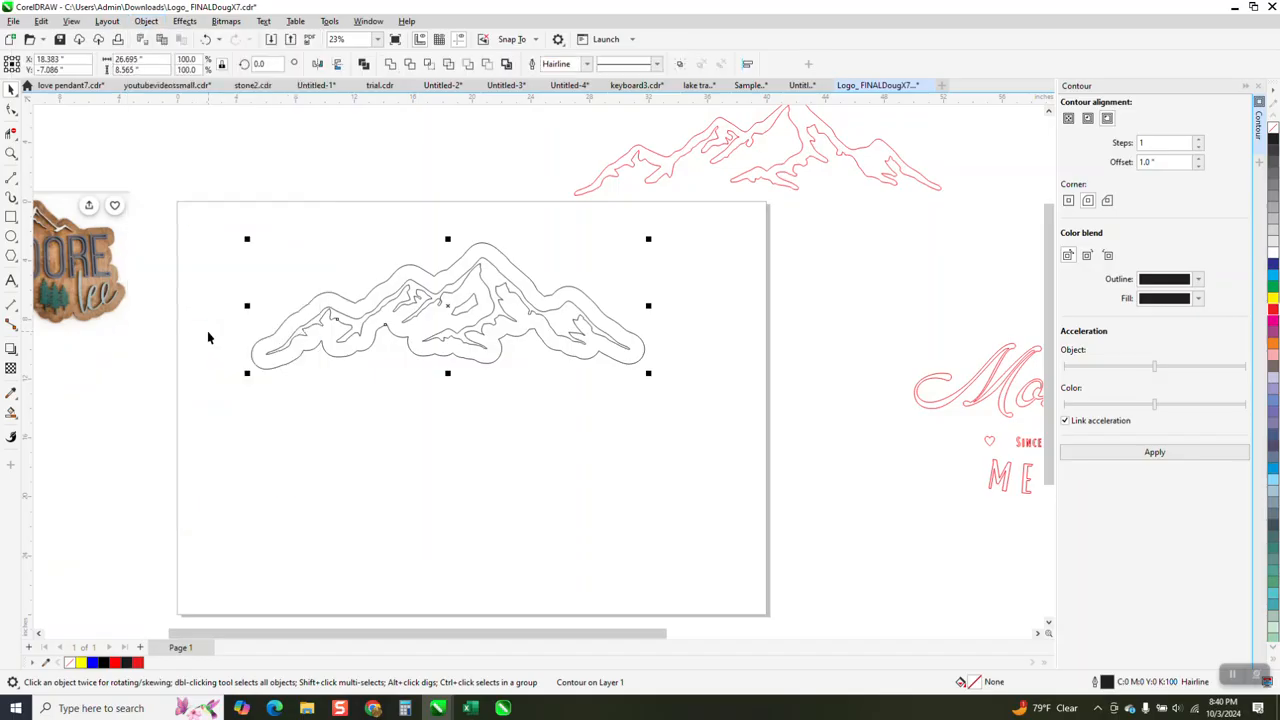
left_click(253, 255)
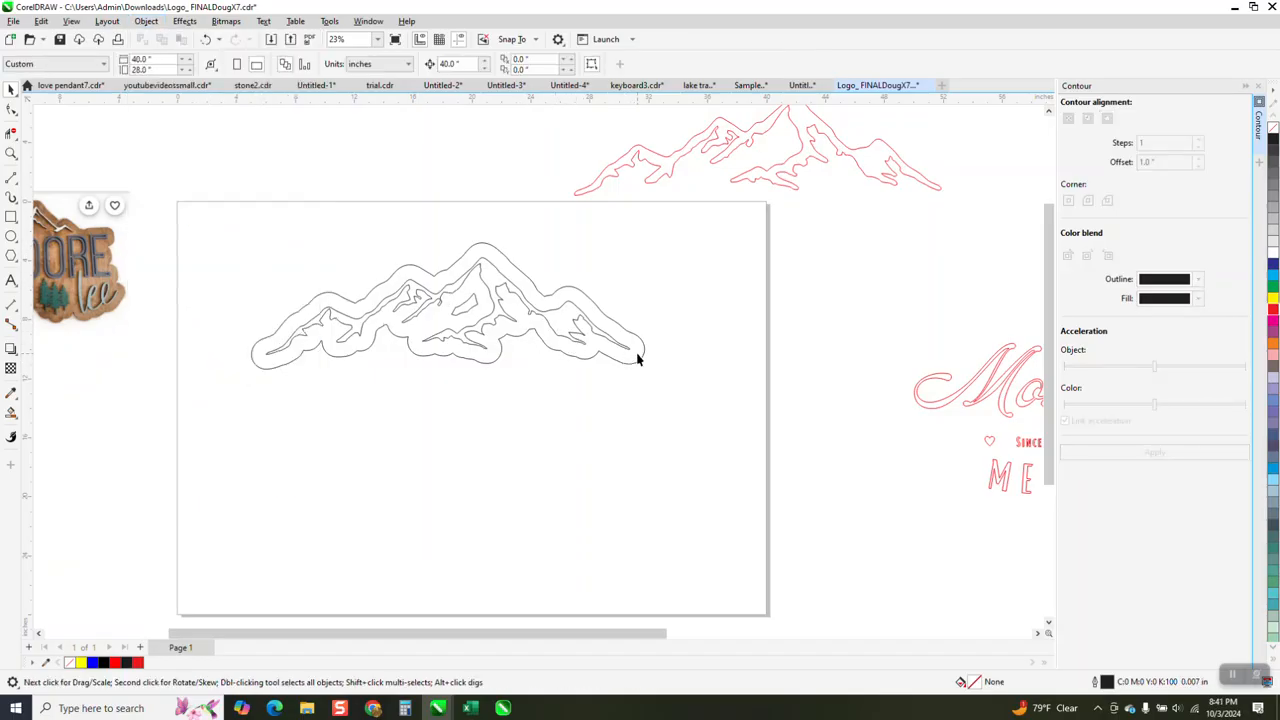
- Draw a rectangle about 26.7 by 14.8 inches, spanning the contour's width and extending down from its lower edge
left_click(12, 216)
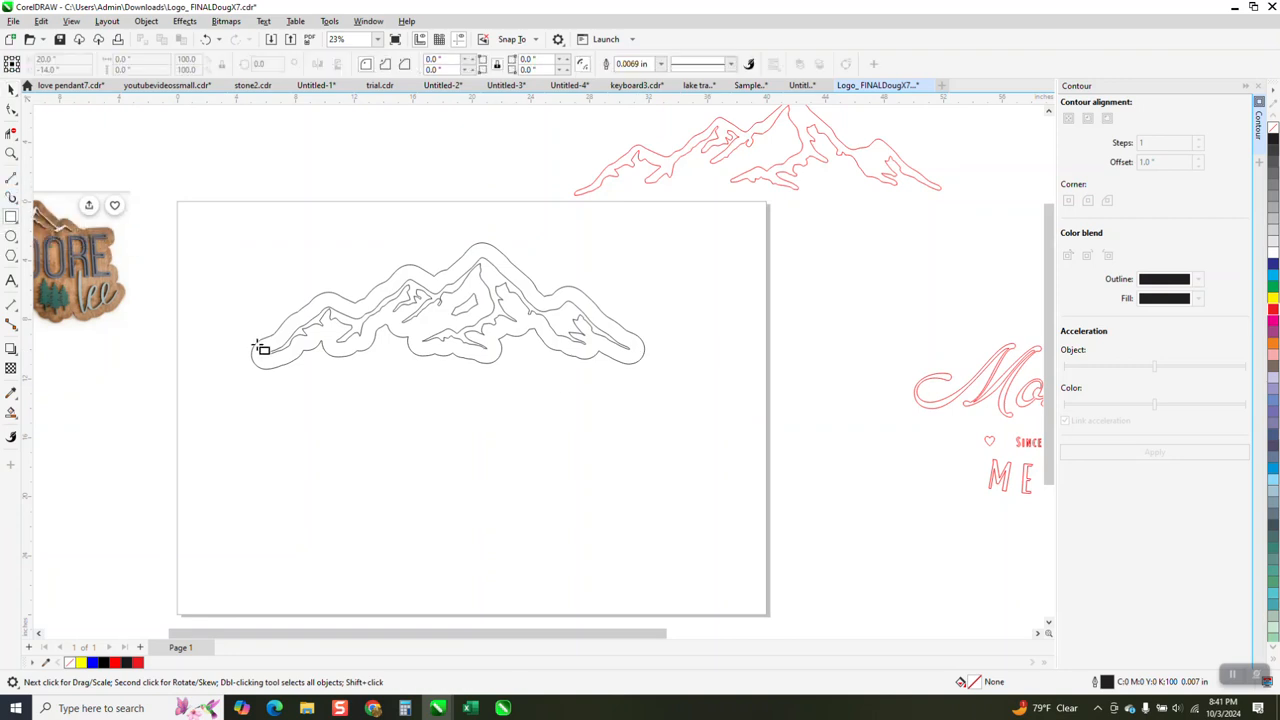
left_click_drag(252, 358, 644, 509)
left_click_drag(448, 513, 448, 581)
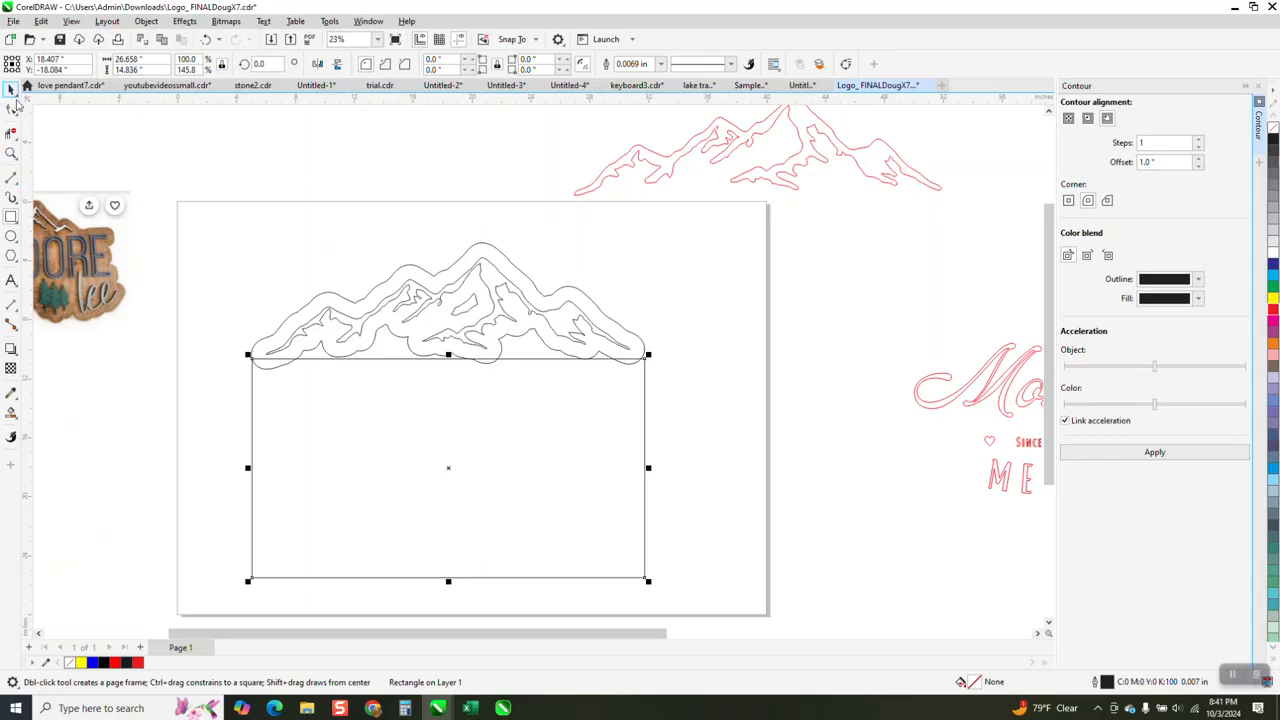
left_click(11, 88)
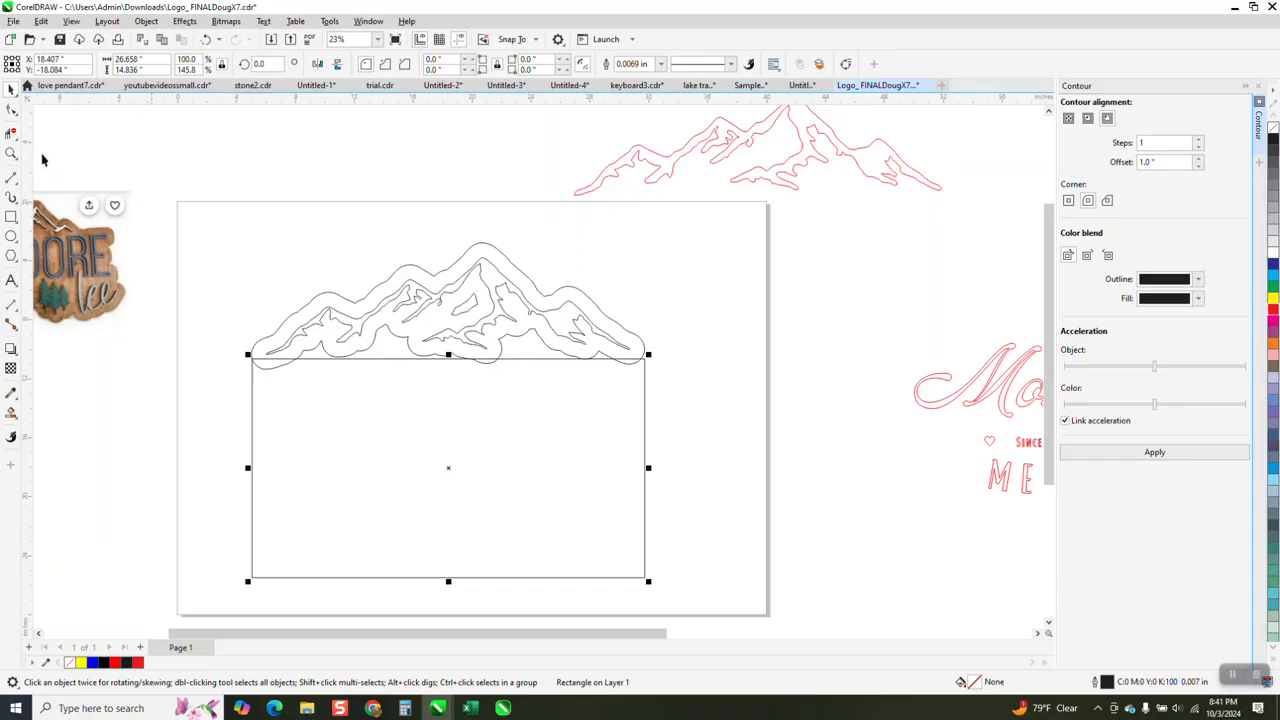
- Delete the overlapping segments between contour and rectangle with the Virtual Segment Delete tool, leaving one combined sign silhouette
left_click(11, 133)
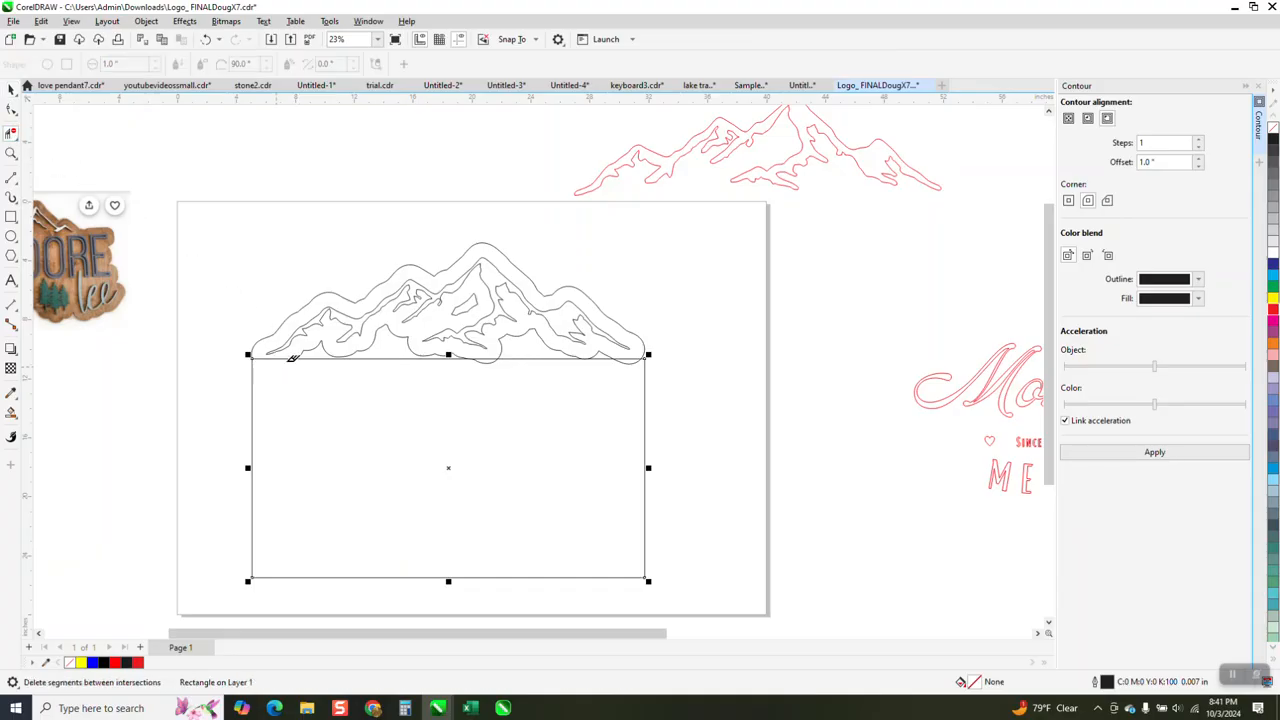
left_click(500, 344)
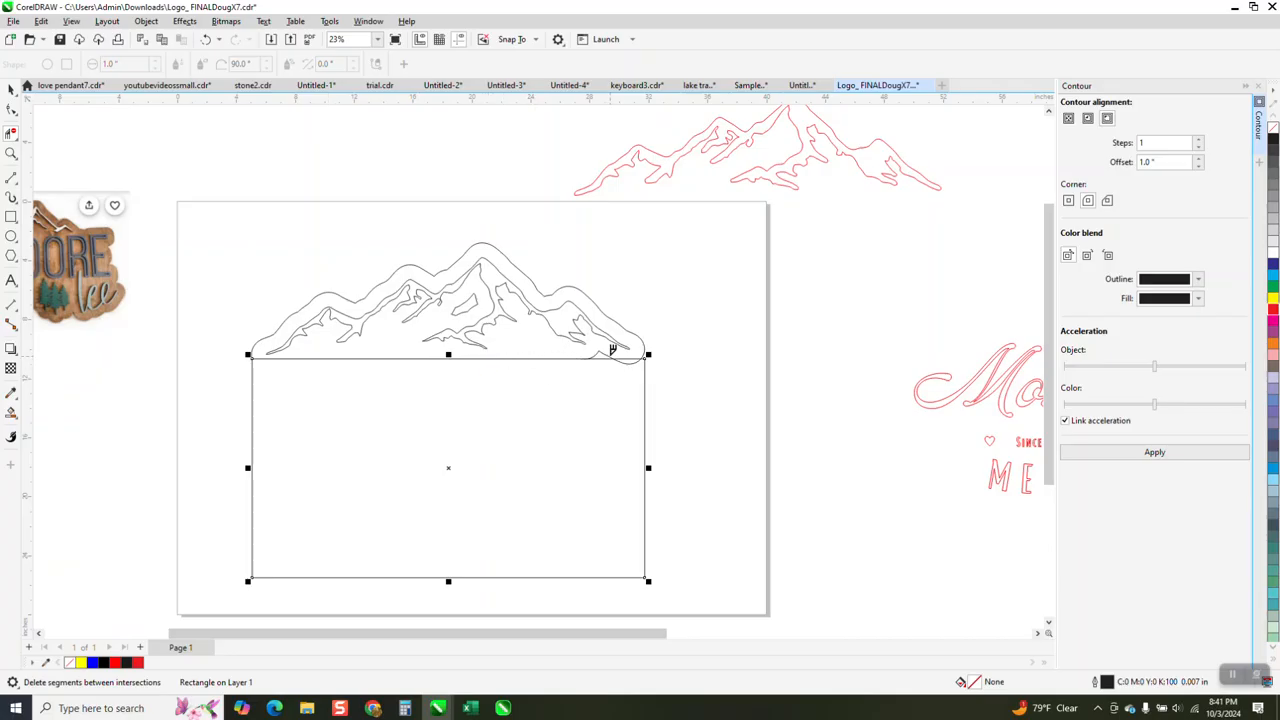
left_click(605, 351)
left_click(462, 359)
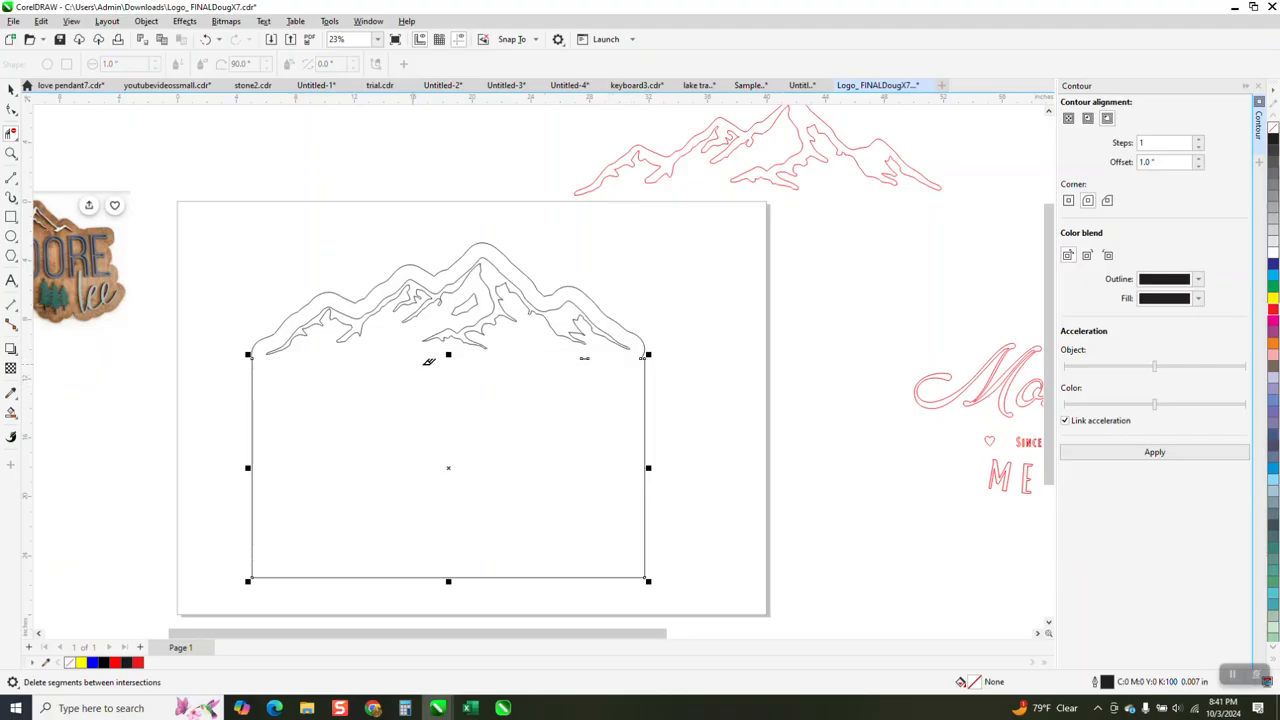
left_click(583, 358)
- Set the outline width of the trimmed rectangle to 0.007 in
left_click(11, 153)
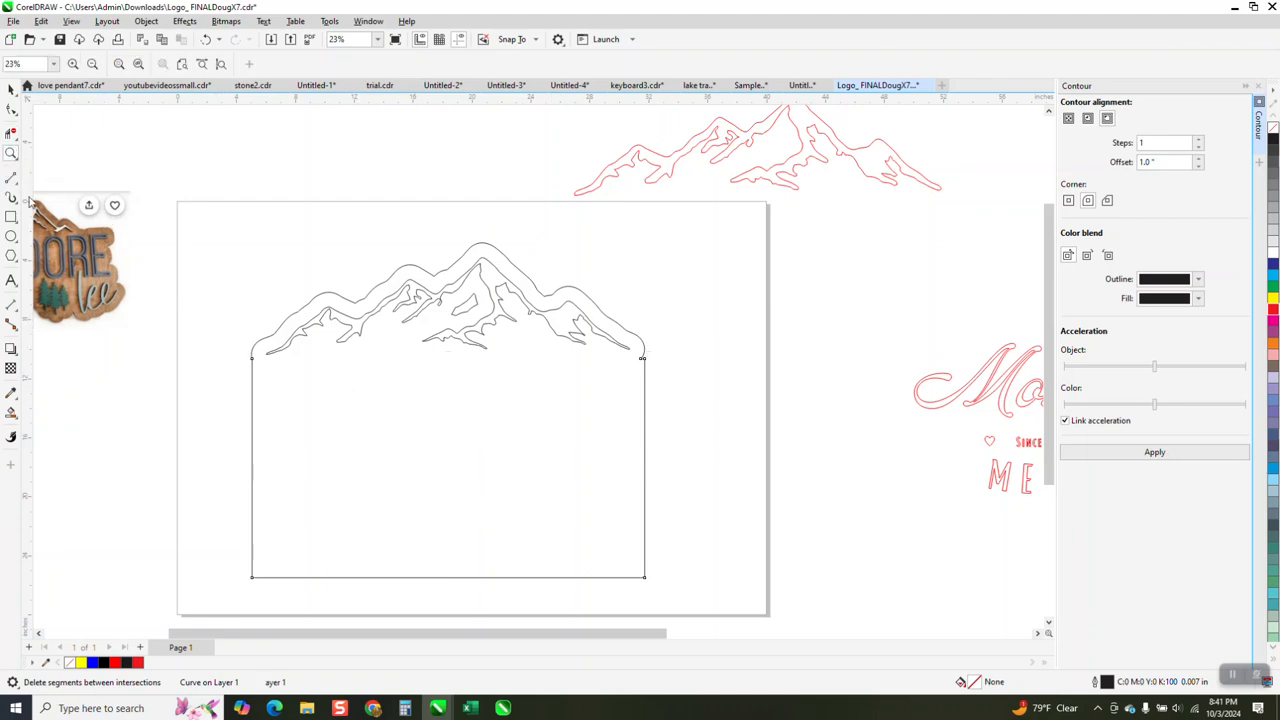
left_click_drag(234, 343, 284, 368)
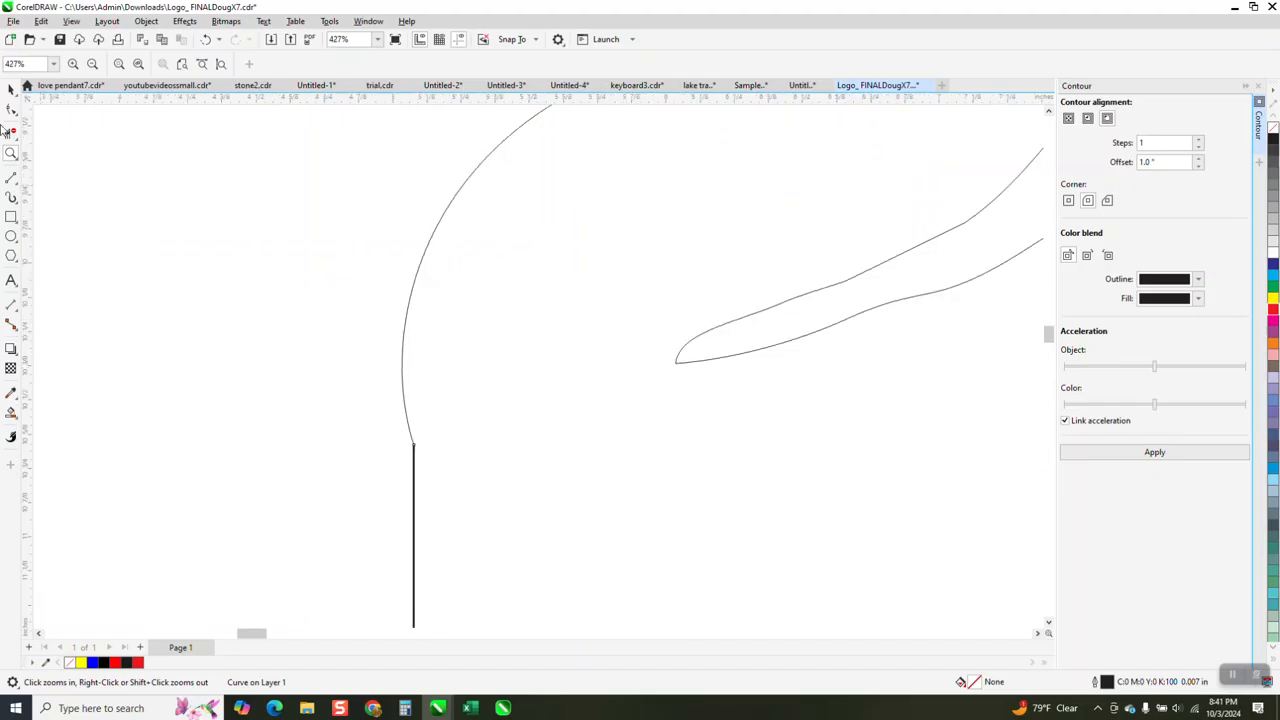
left_click(11, 90)
scroll(305, 248, "down", 3)
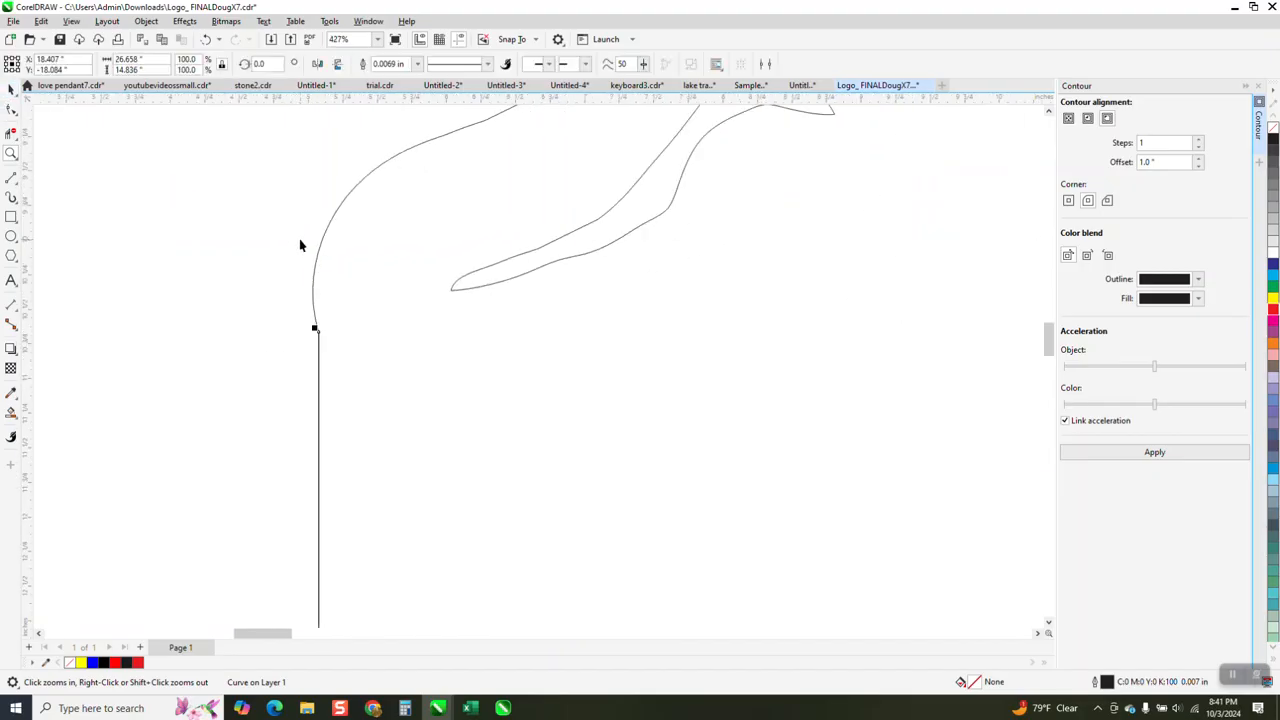
left_click(418, 64)
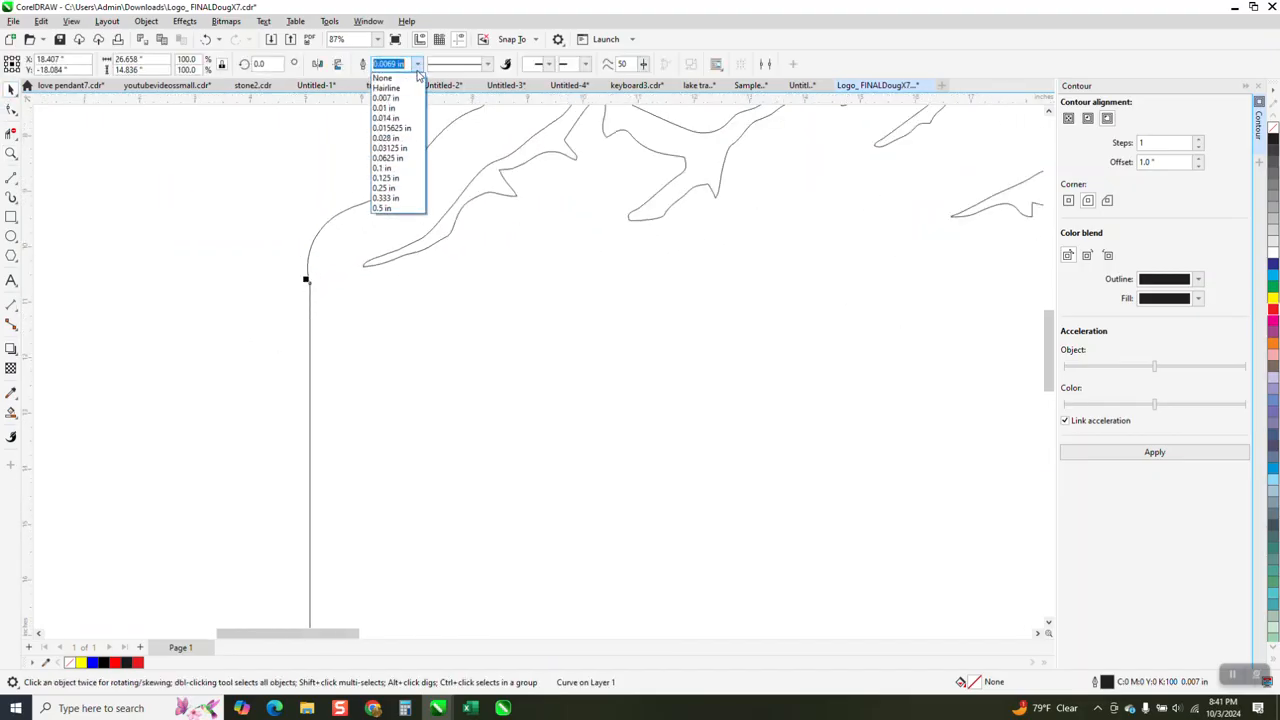
left_click(388, 96)
scroll(277, 229, "down", 1)
- Change the trimmed rectangle's outline width to Hairline to match the mountain contour
left_click(11, 153)
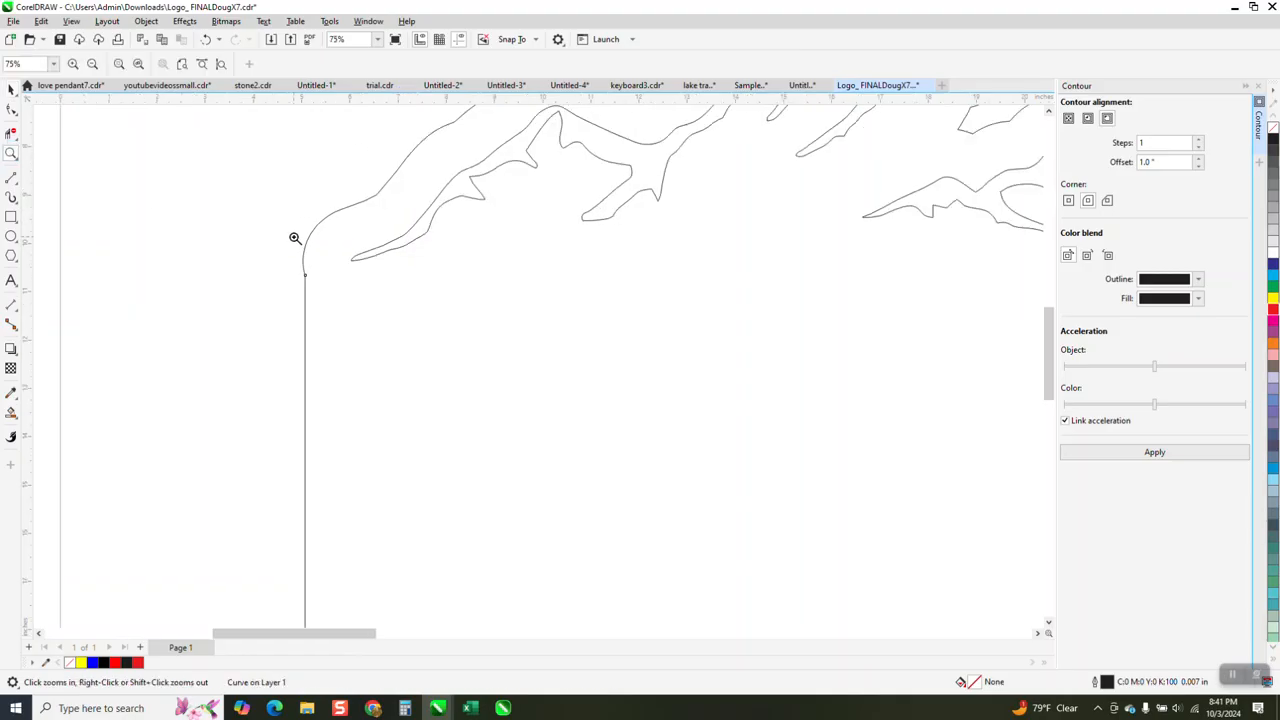
left_click_drag(280, 245, 362, 307)
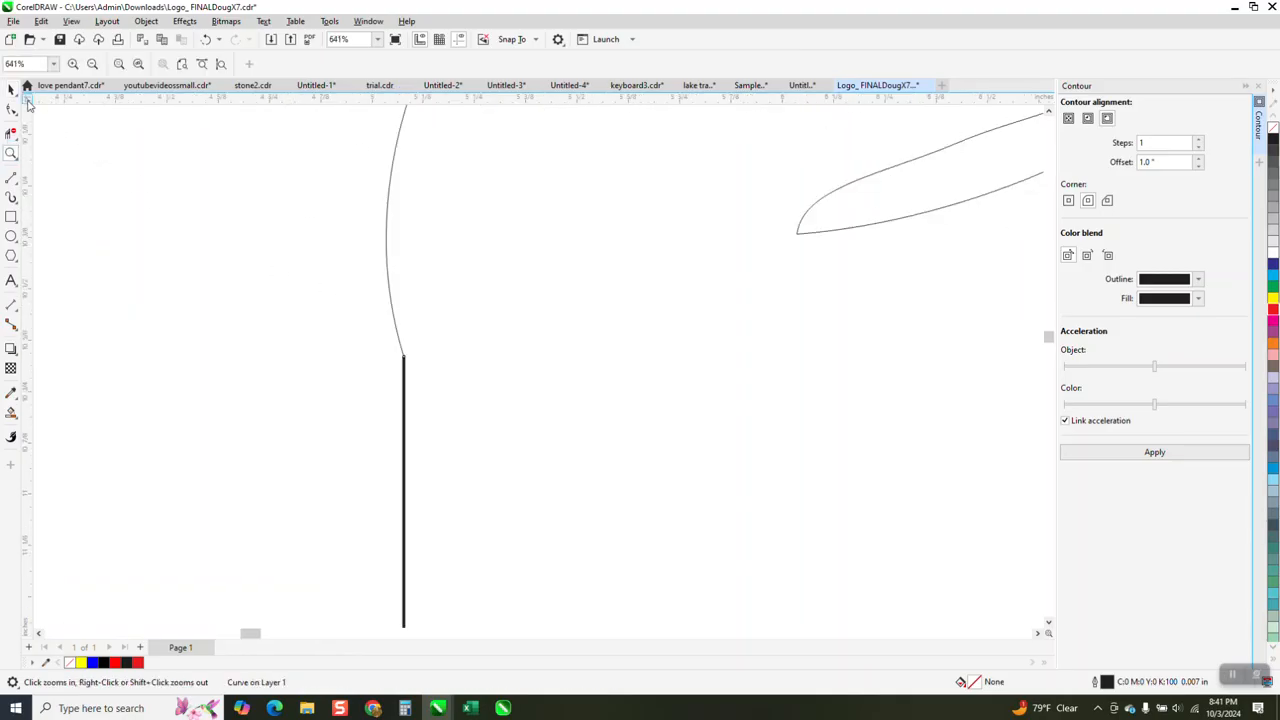
left_click(11, 89)
left_click(402, 363)
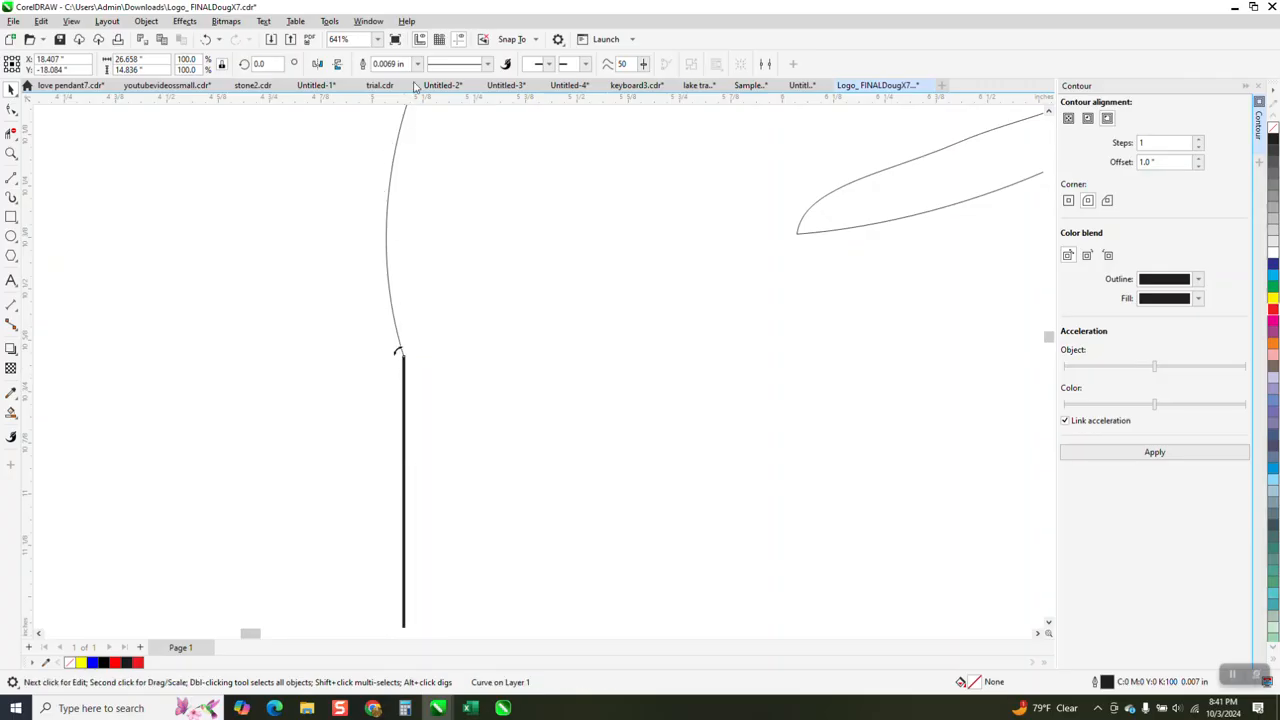
left_click(418, 64)
left_click(385, 92)
scroll(224, 225, "down", 1)
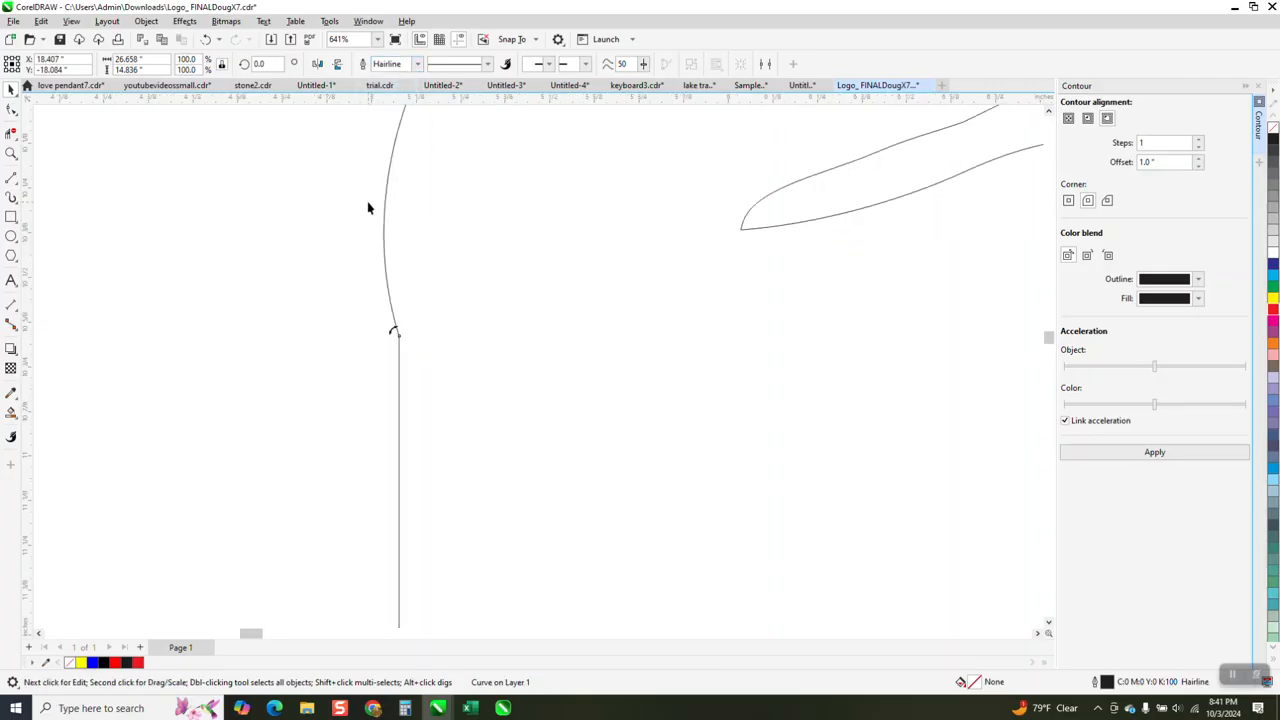
scroll(224, 225, "down", 6)
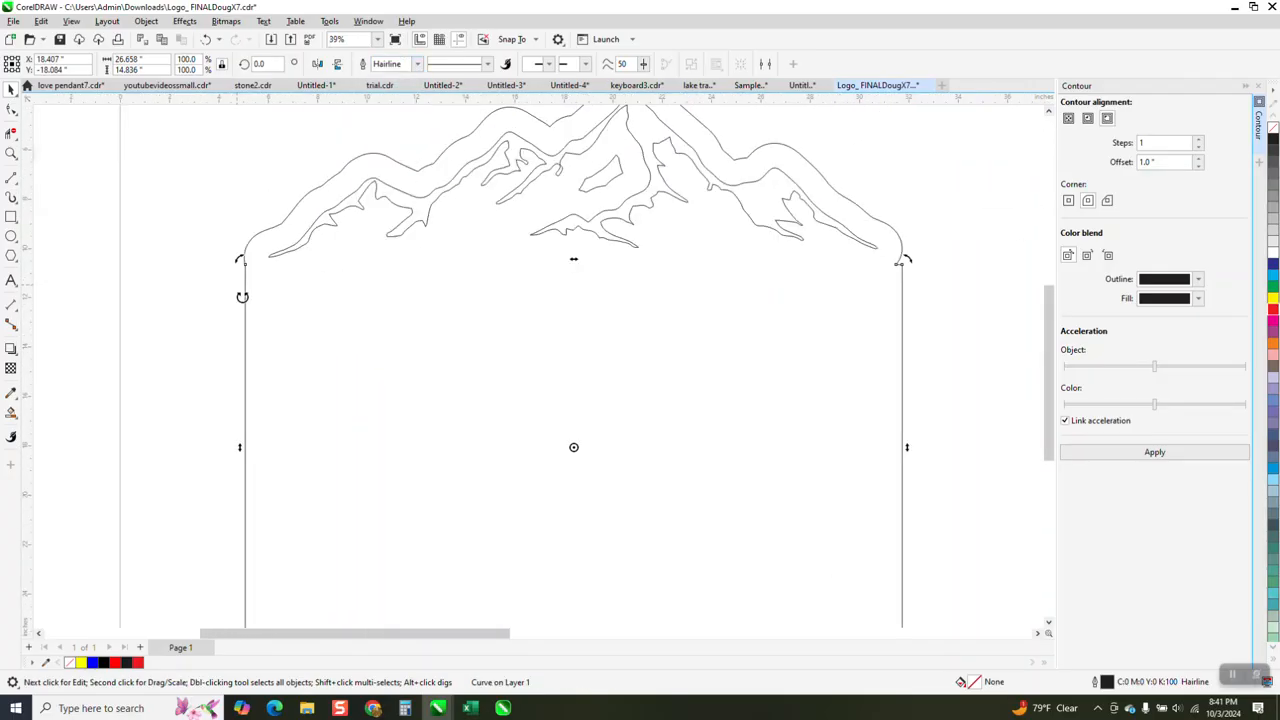
scroll(239, 303, "down", 1)
- Move the inner mountain outline 40 inches to the right, out of the sign silhouette
left_click(600, 205)
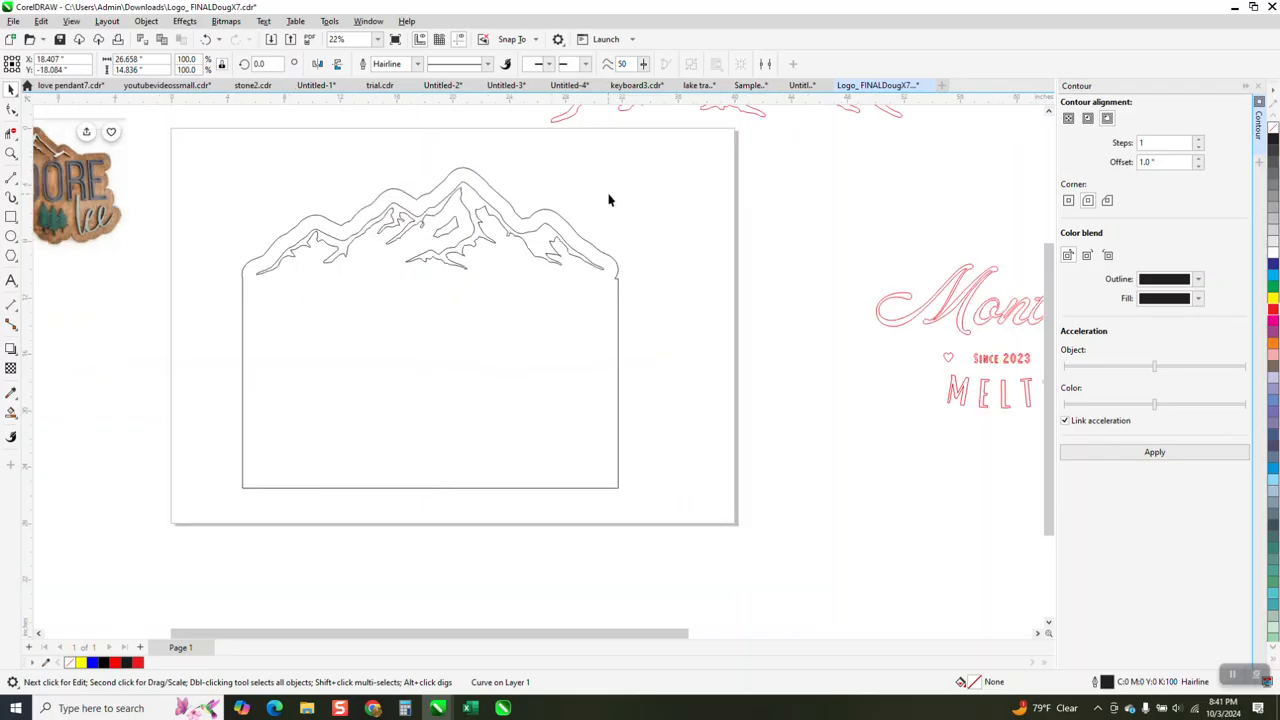
left_click(566, 248)
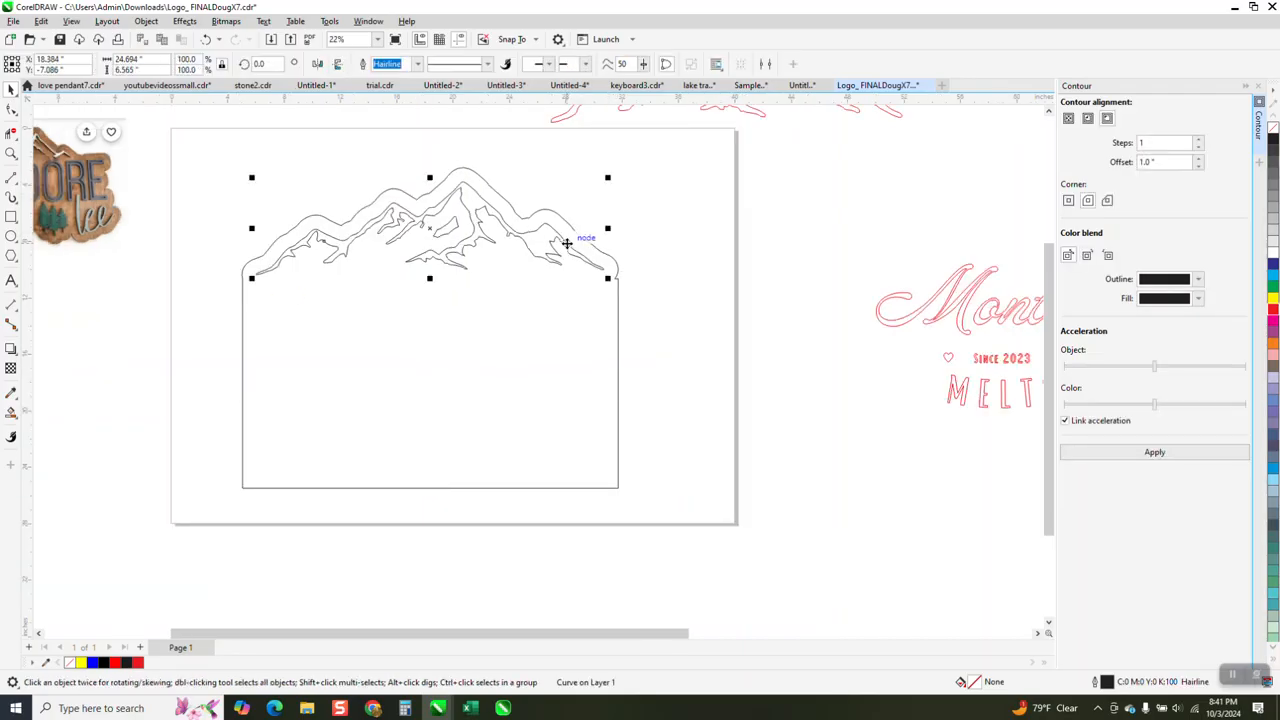
key("Right")
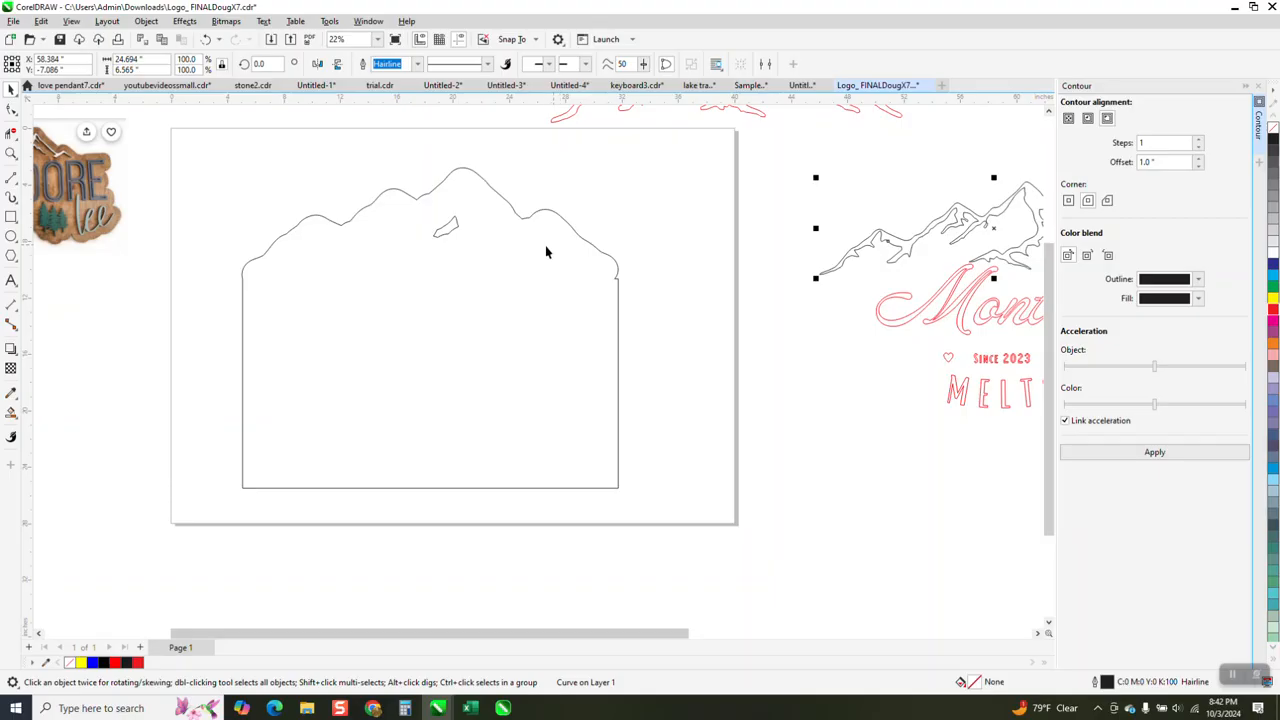
- Break the contour curve apart and delete the small leftover shape inside the silhouette's peak
left_click(456, 230)
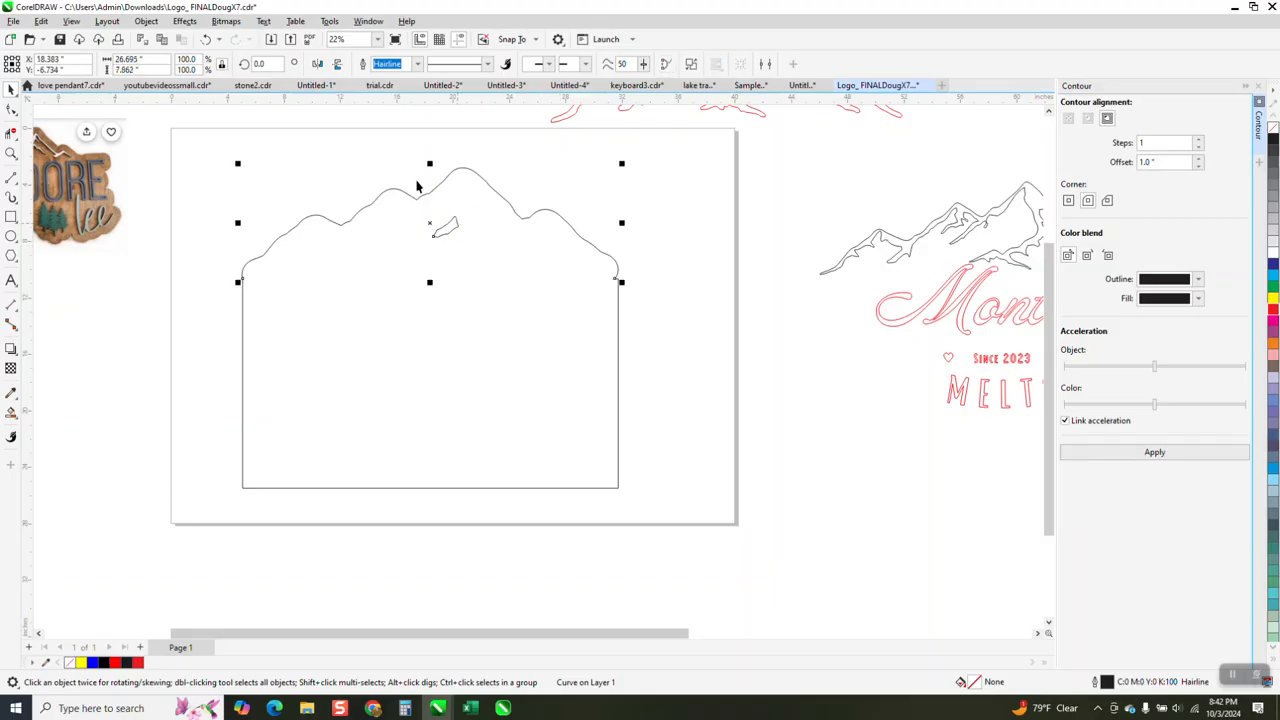
left_click(146, 21)
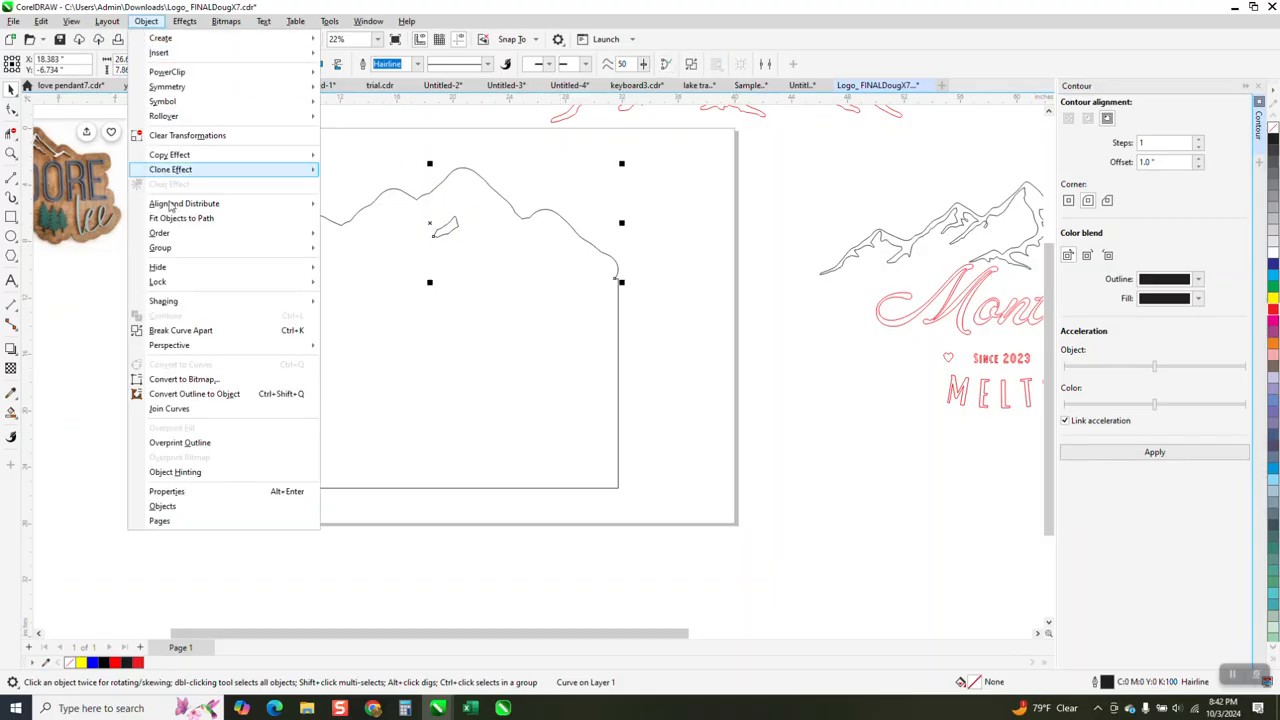
left_click(181, 330)
left_click_drag(363, 143, 497, 273)
key("Delete")
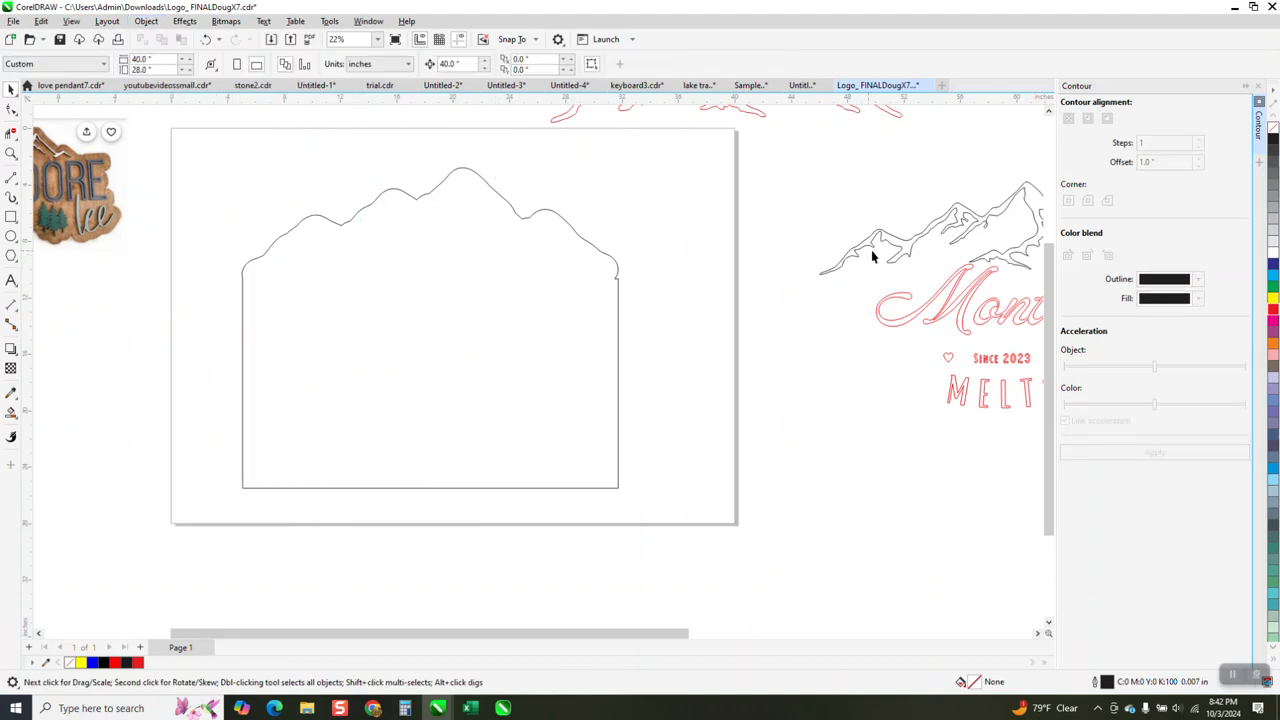
- Move the detailed mountain outline 40 inches to the left, back inside the sign silhouette
left_click(910, 251)
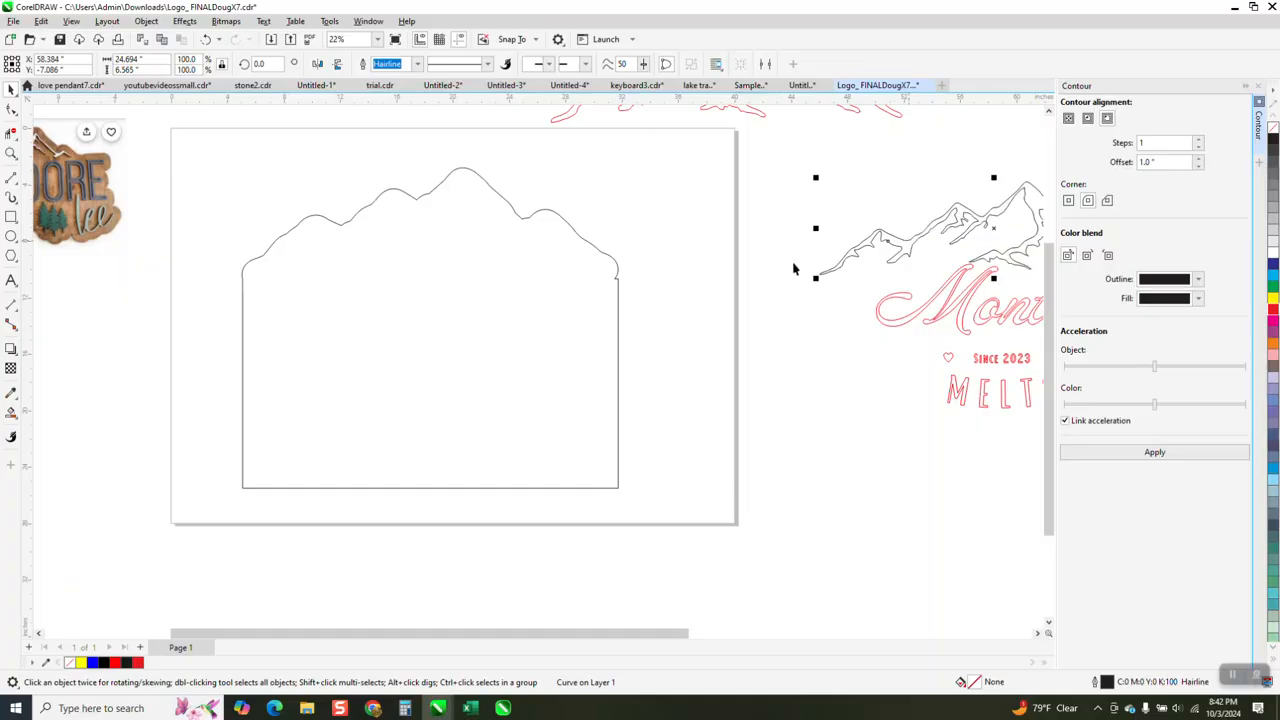
left_click(473, 306)
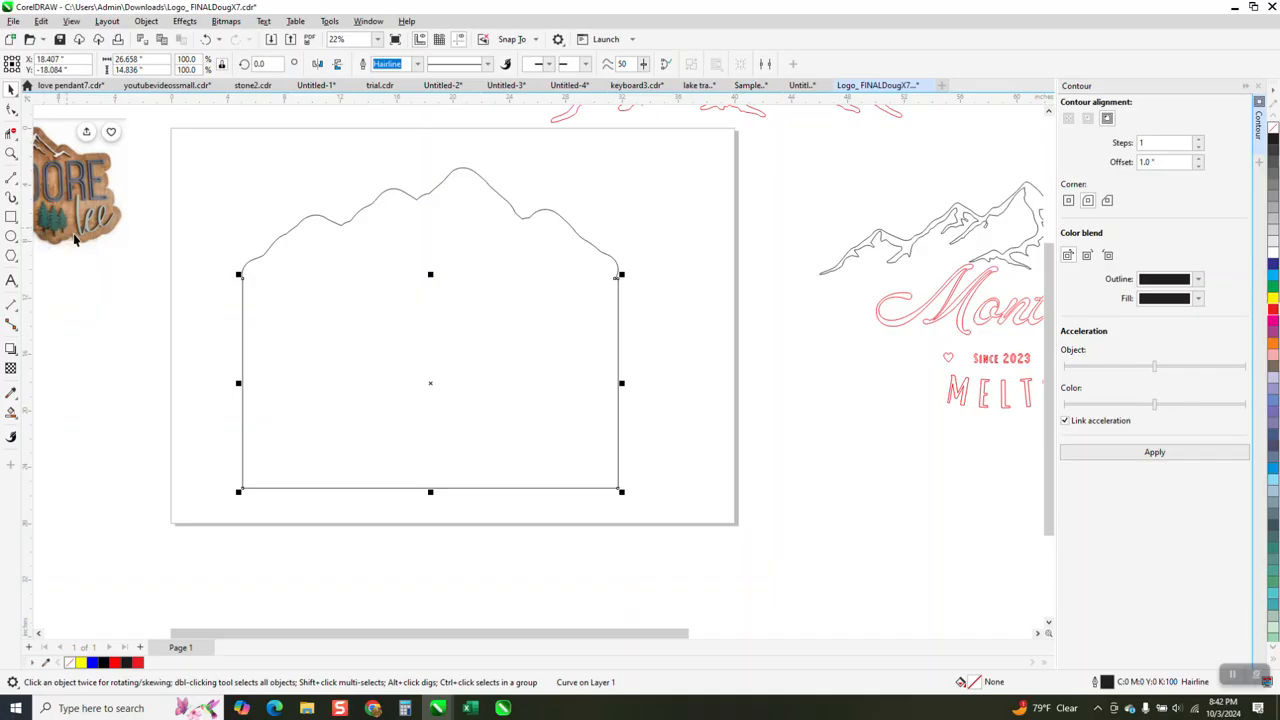
scroll(650, 375, "down", 1)
scroll(925, 345, "down", 1)
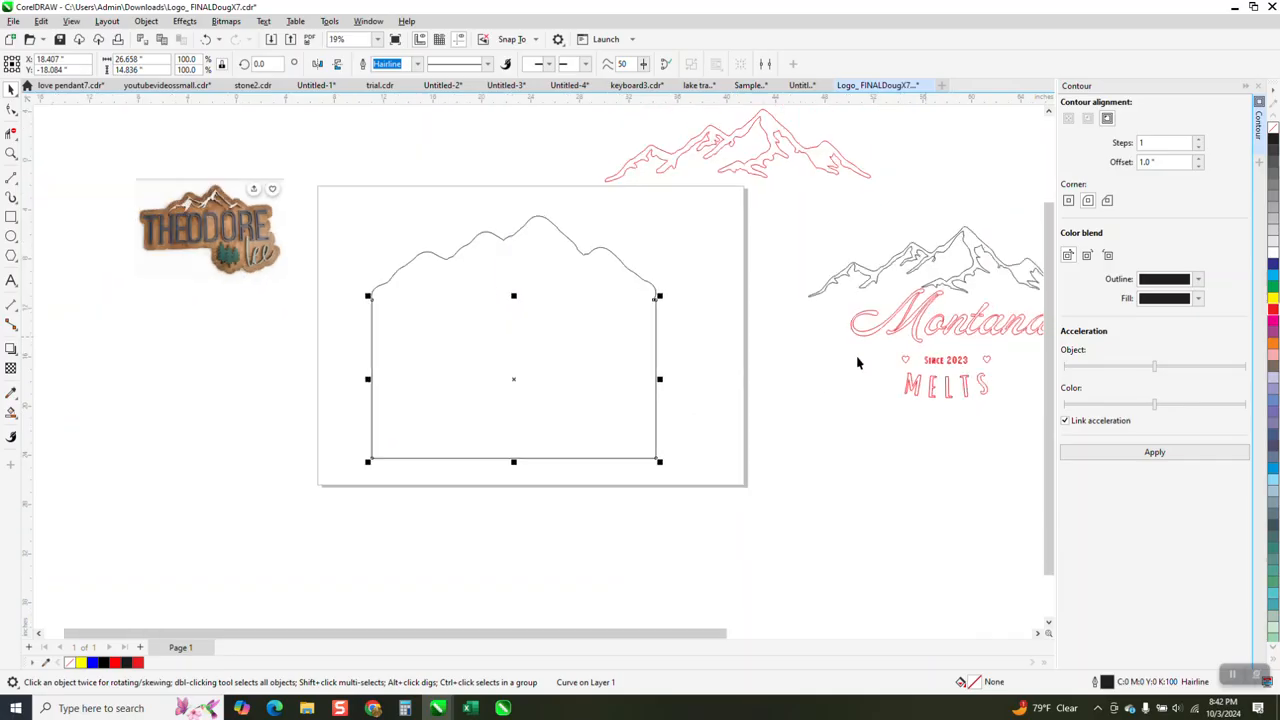
left_click(890, 283)
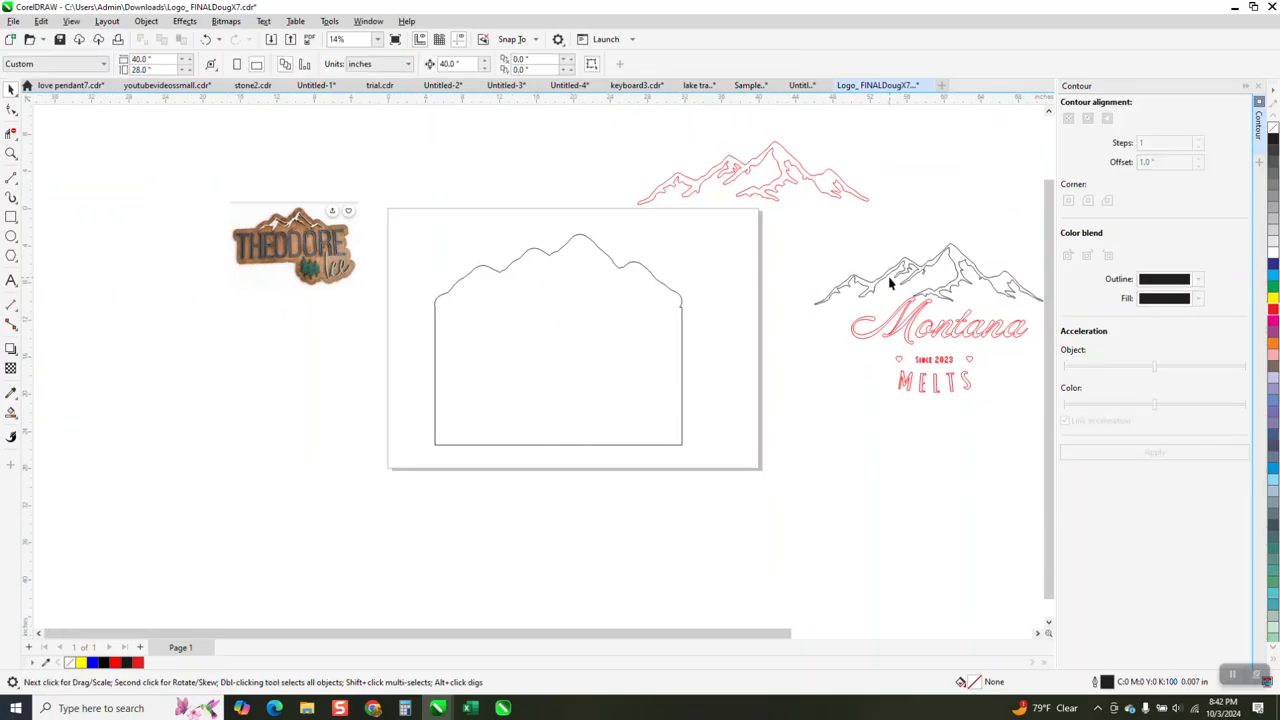
left_click(896, 268)
key("Left")
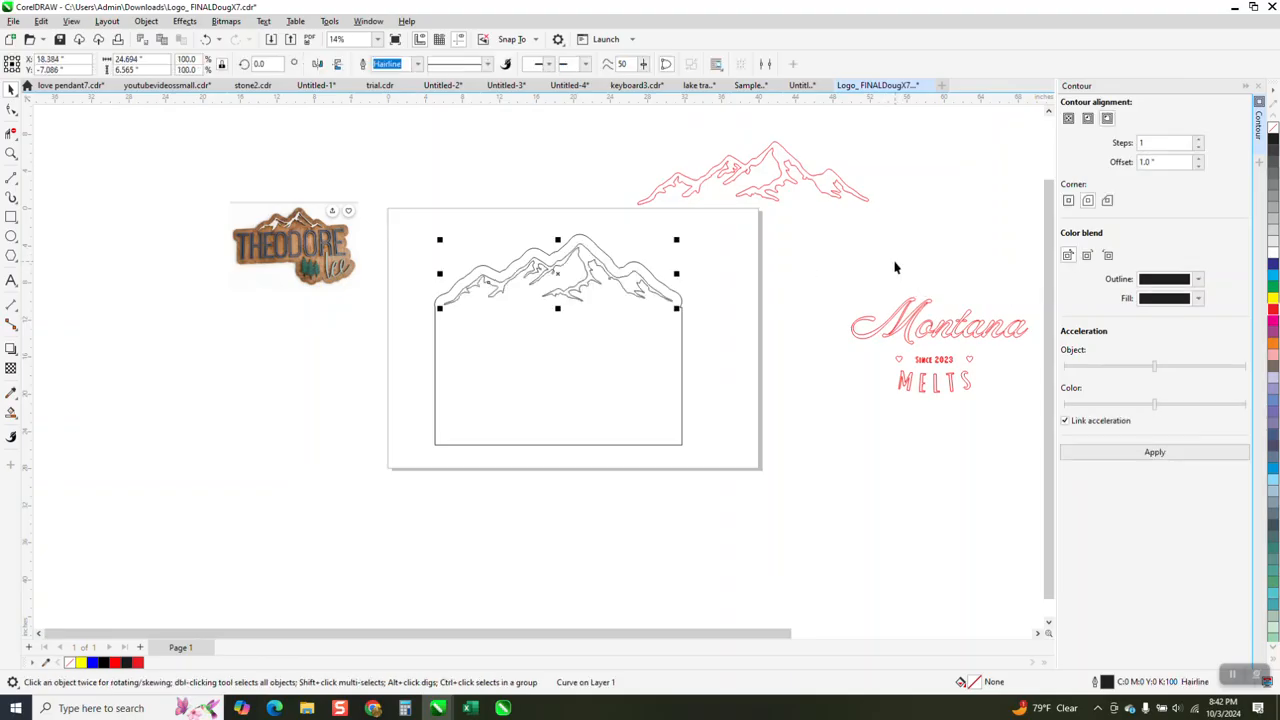
- Move the Montana Melts lettering 40 inches left into the silhouette and lower it about 2 inches beneath the mountains
scroll(848, 289, "down", 1)
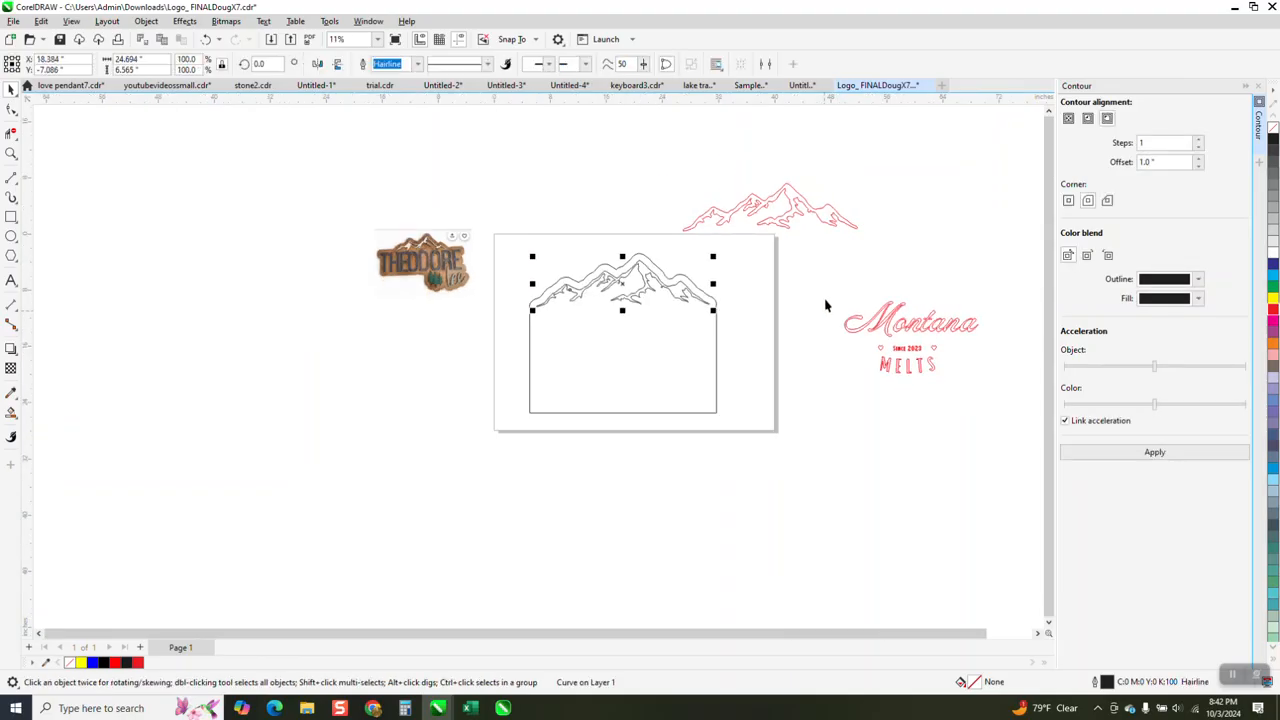
left_click(985, 413)
key("p")
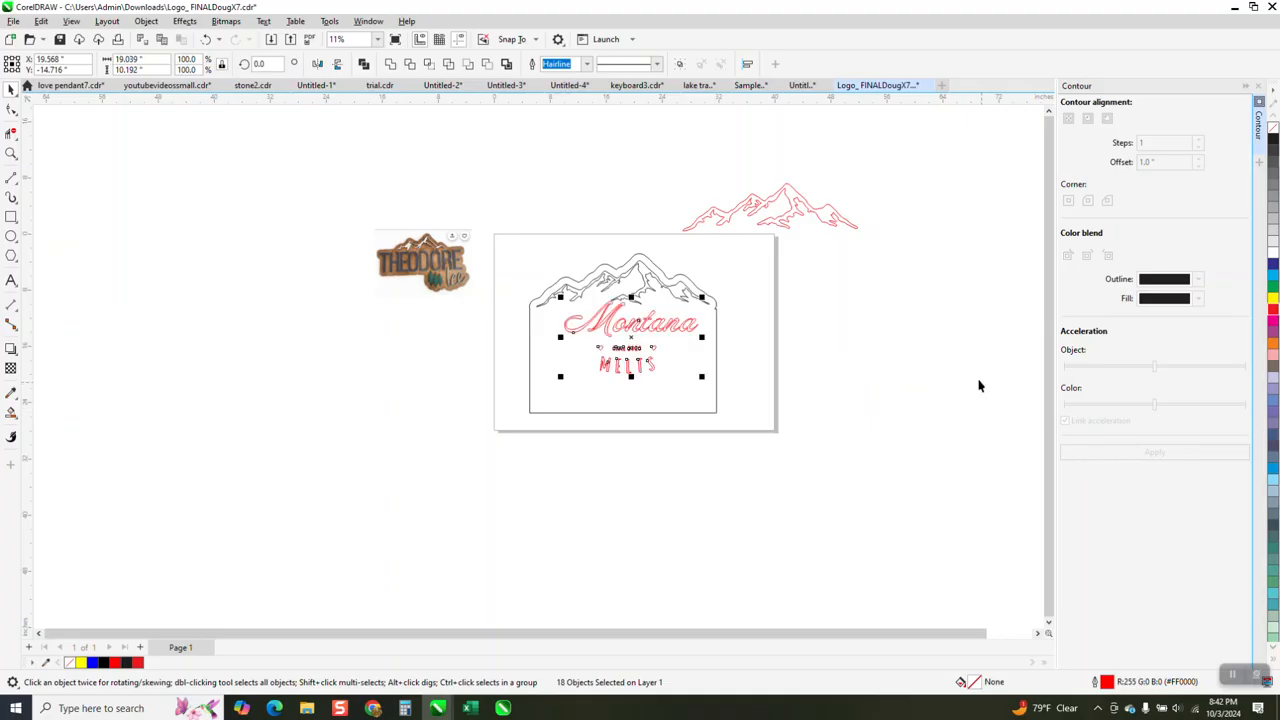
left_click_drag(632, 336, 634, 351)
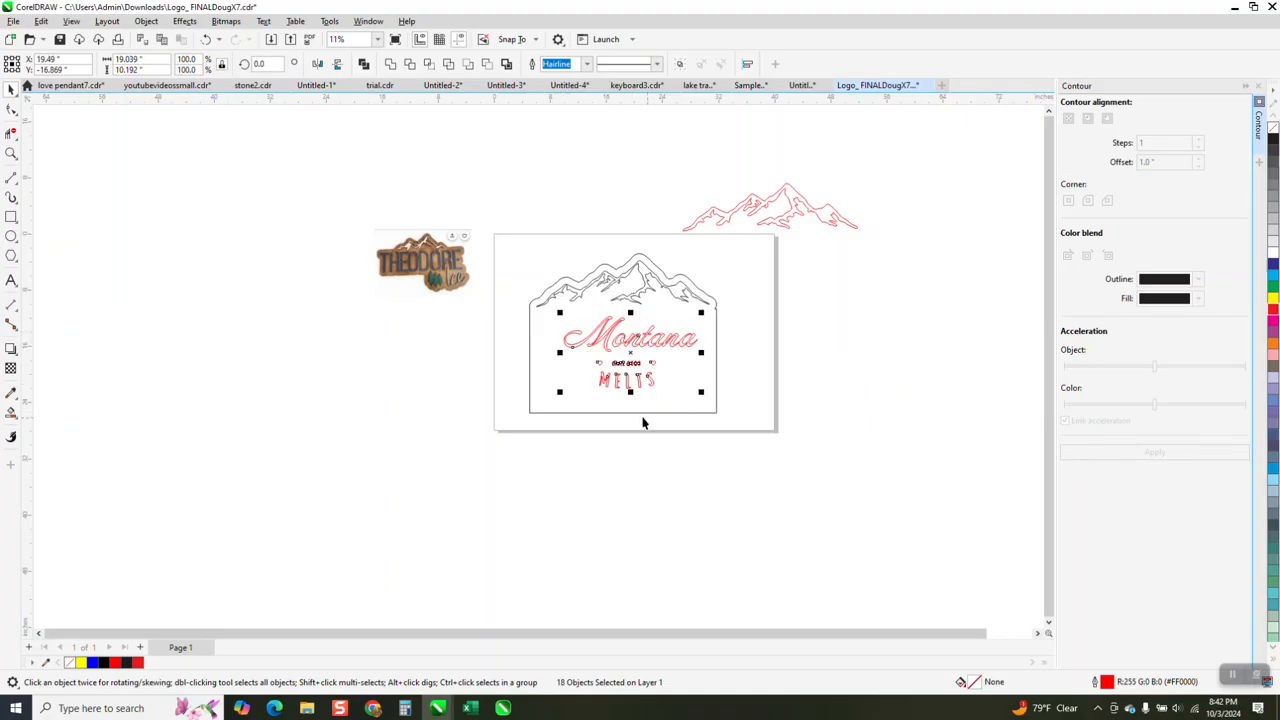
- Shorten the rectangle from its lower edge to about 12.8 inches tall, closer to the MELTS lettering
left_click(640, 414)
left_click_drag(623, 413, 627, 401)
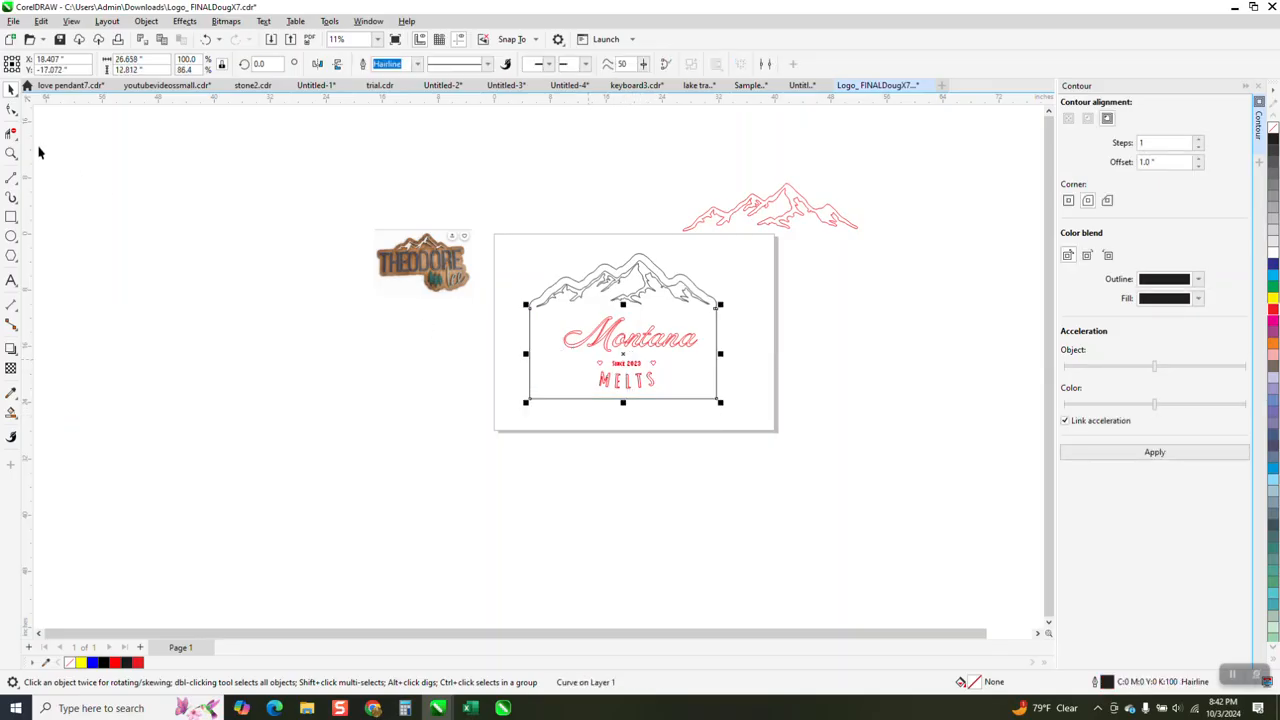
left_click(11, 153)
left_click_drag(527, 274, 776, 409)
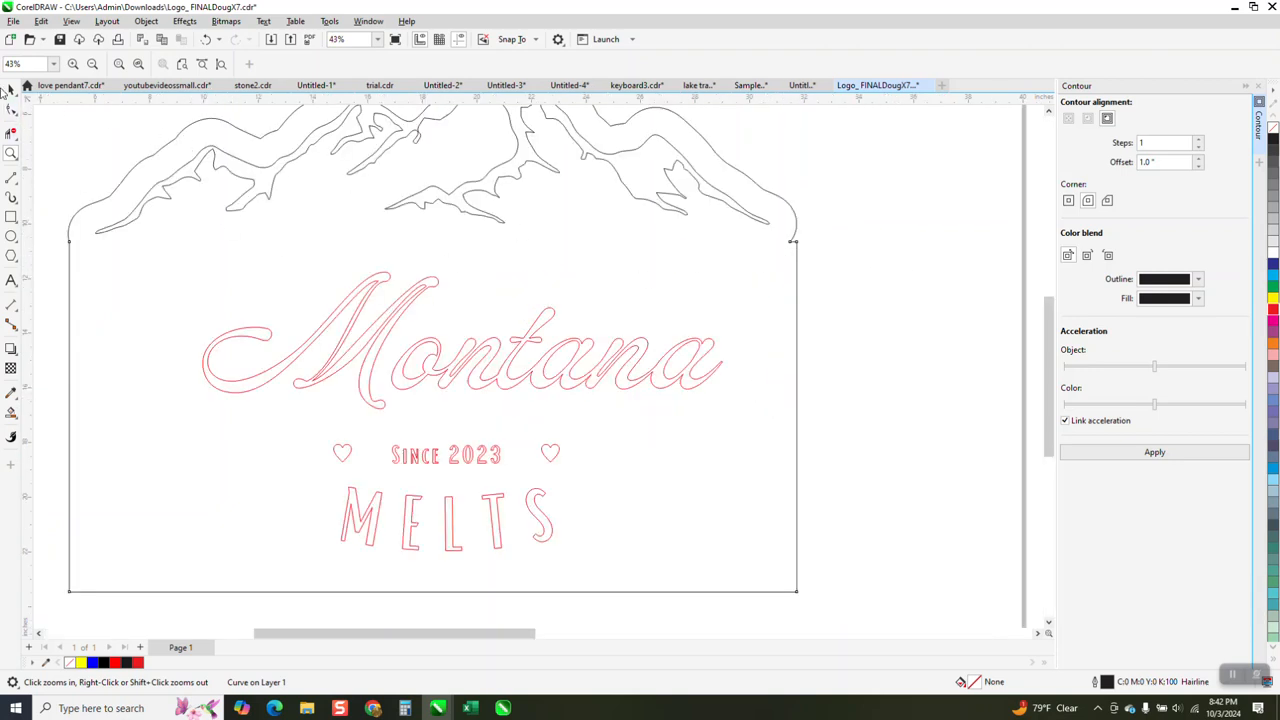
left_click(11, 89)
scroll(490, 300, "down", 4)
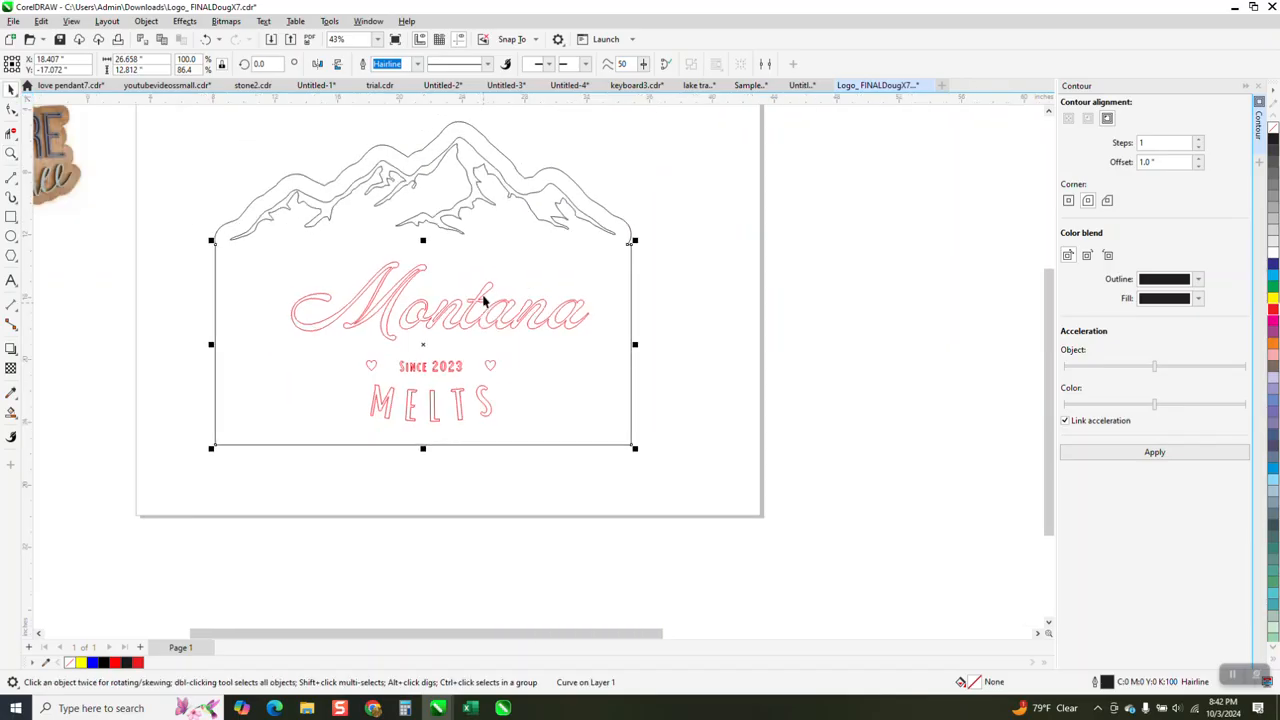
- Move the detailed mountain outline and the Montana Melts lettering 40 inches to the right, clear of the silhouette
left_click(541, 235)
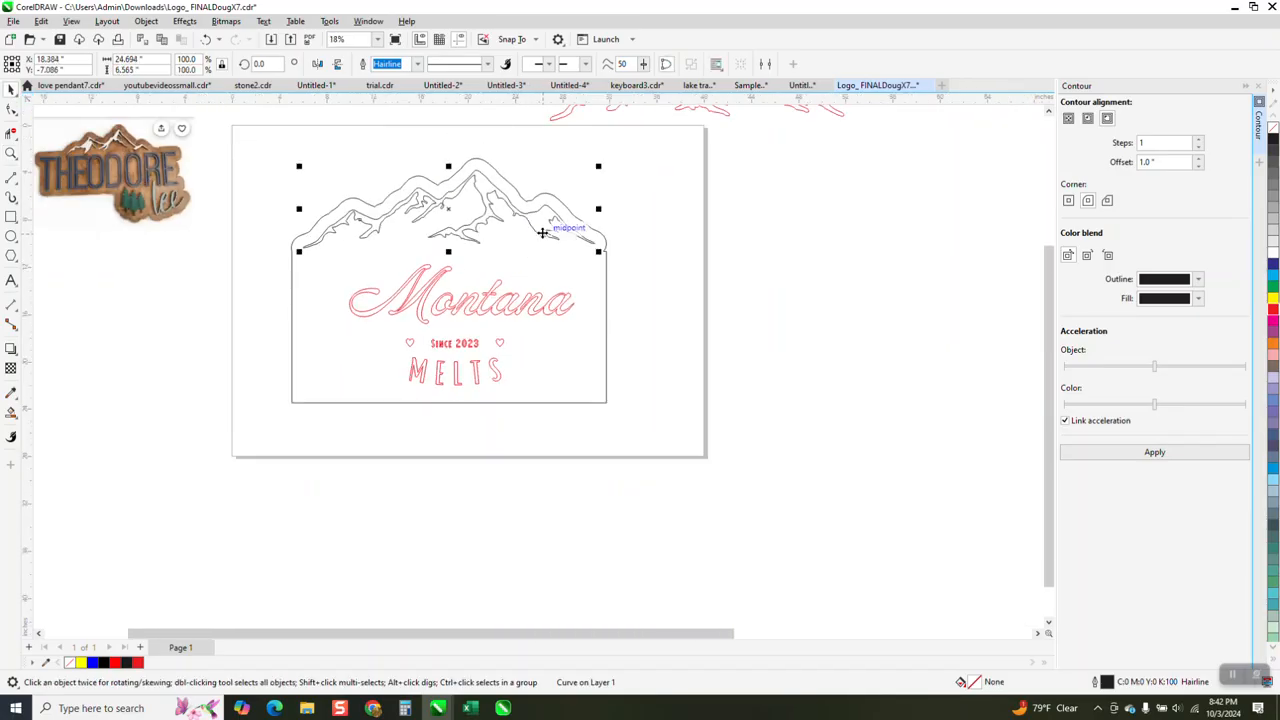
key("shift+Right")
left_click_drag(663, 254, 307, 402)
key("shift+Right")
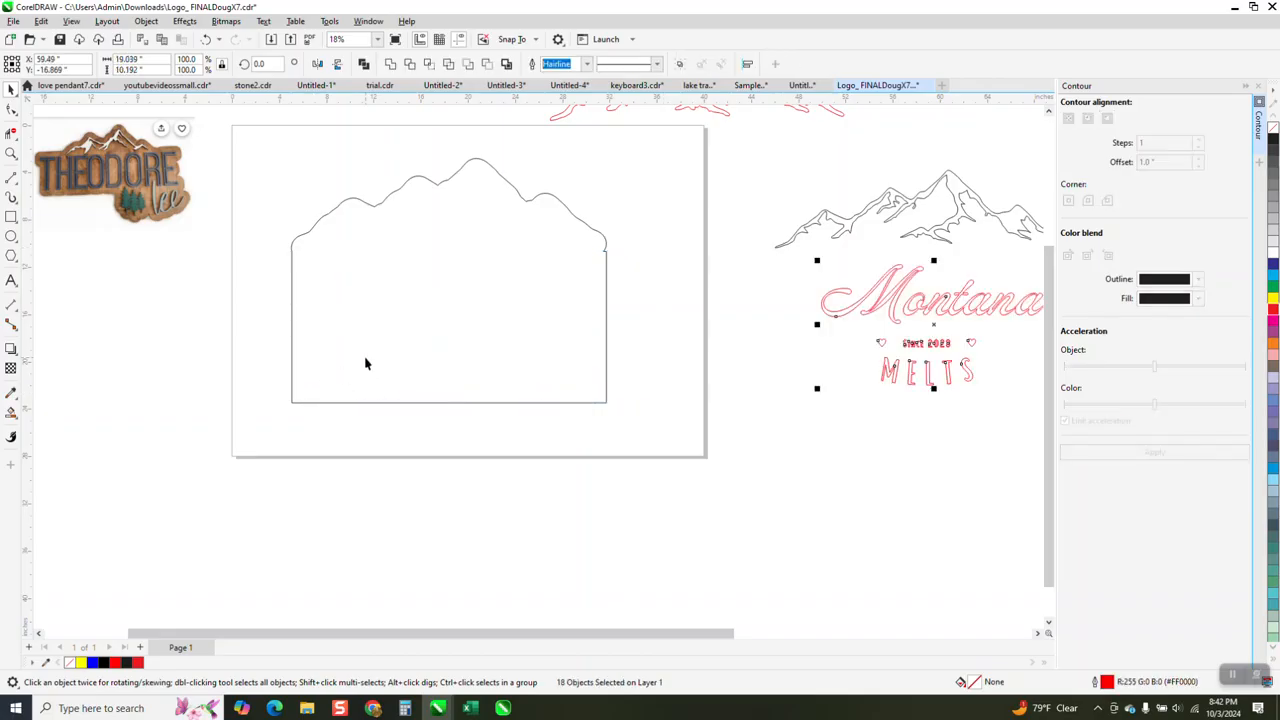
- Smart-fill the empty silhouette to create one merged shape and move that shape 40 inches right and 40 inches down
left_click(390, 287)
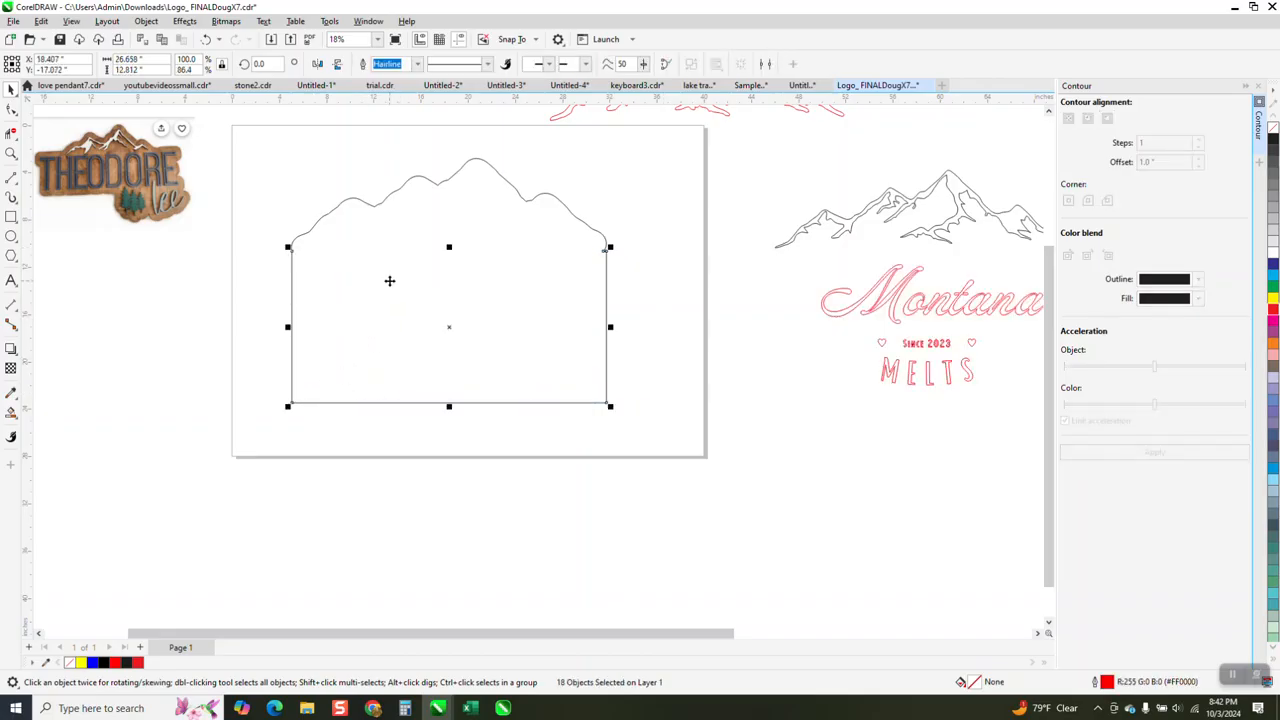
left_click(12, 413)
left_click(403, 315)
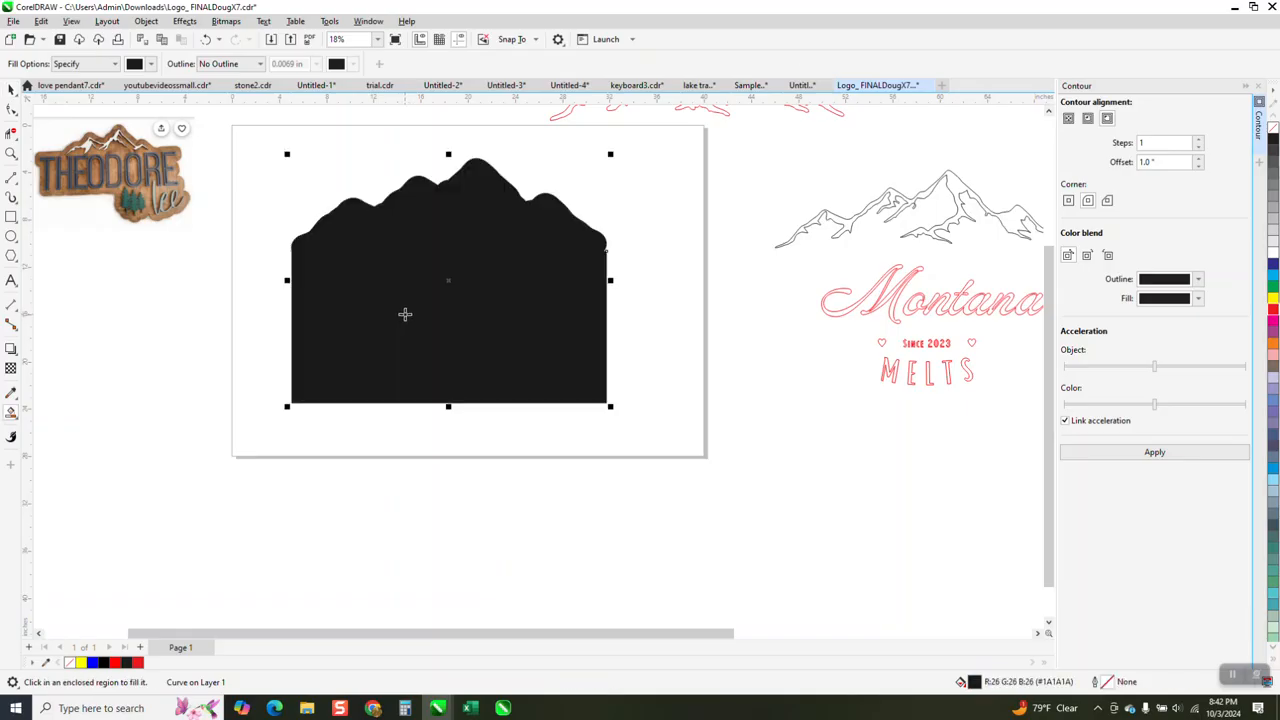
key("shift+Right")
scroll(742, 388, "down", 1)
key("shift+Down")
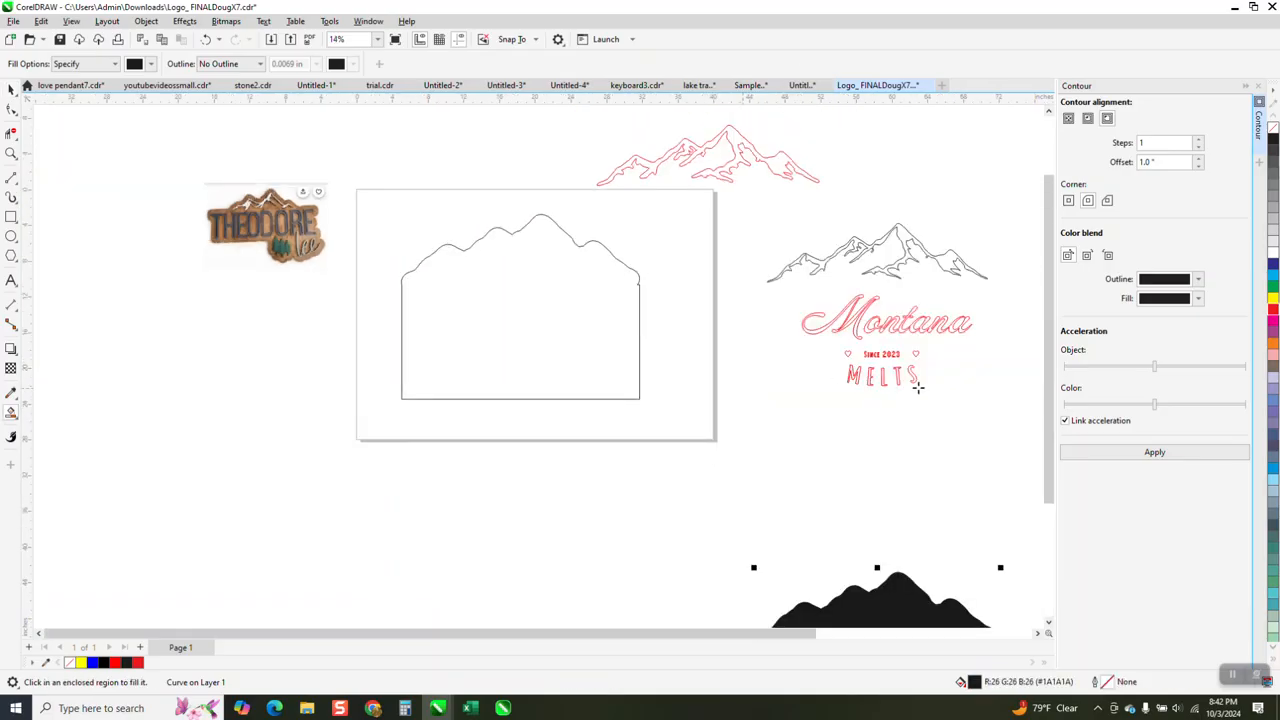
- Remove the merged silhouette's fill and give it a red Hairline outline
left_click(1273, 134)
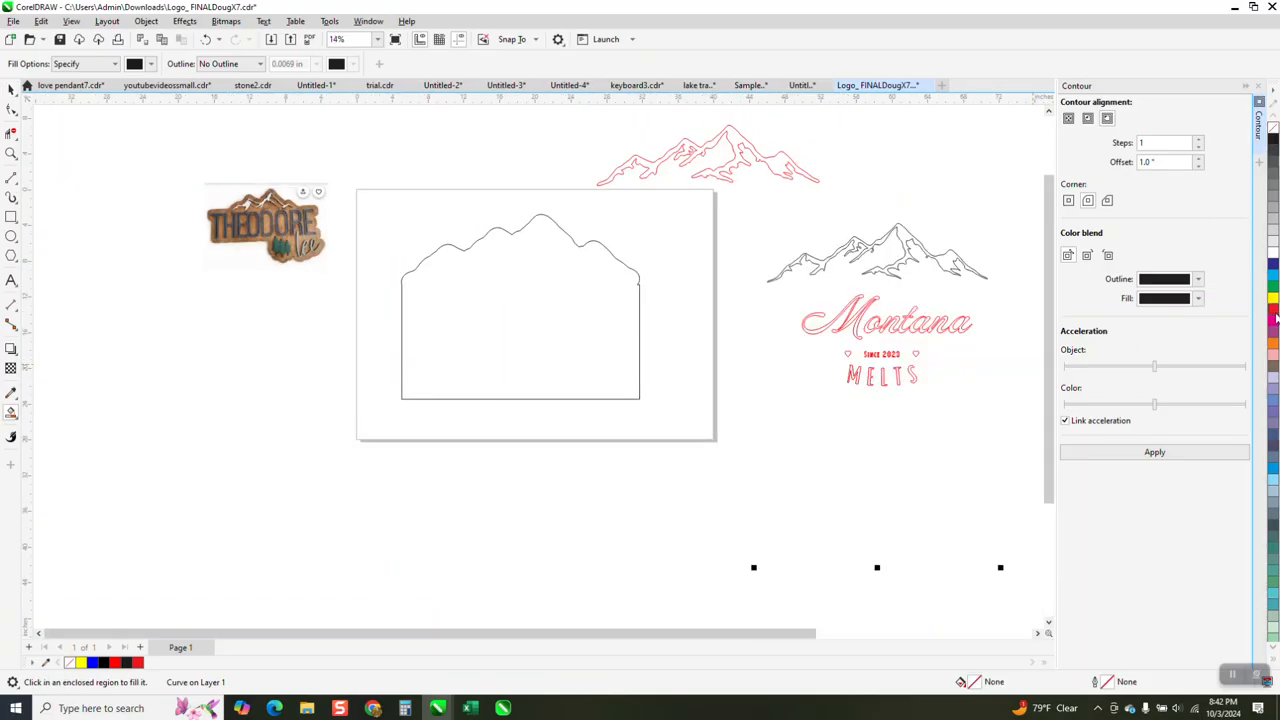
right_click(1273, 310)
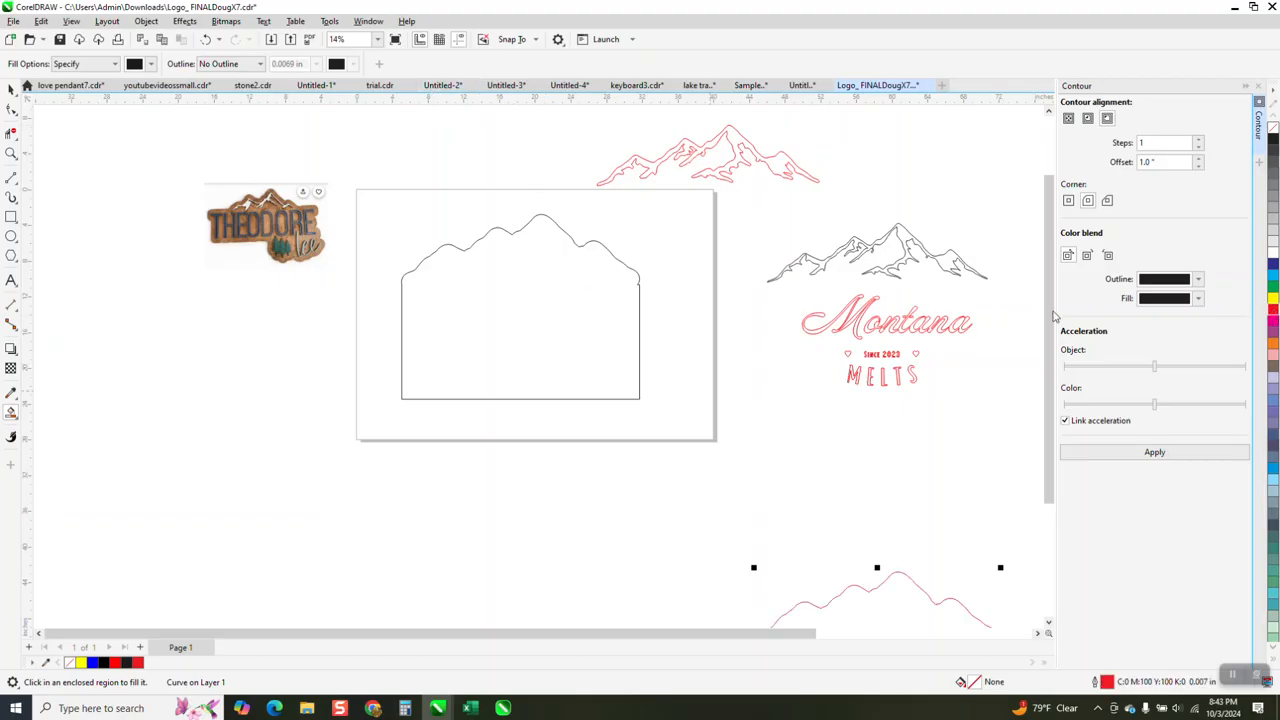
left_click(11, 89)
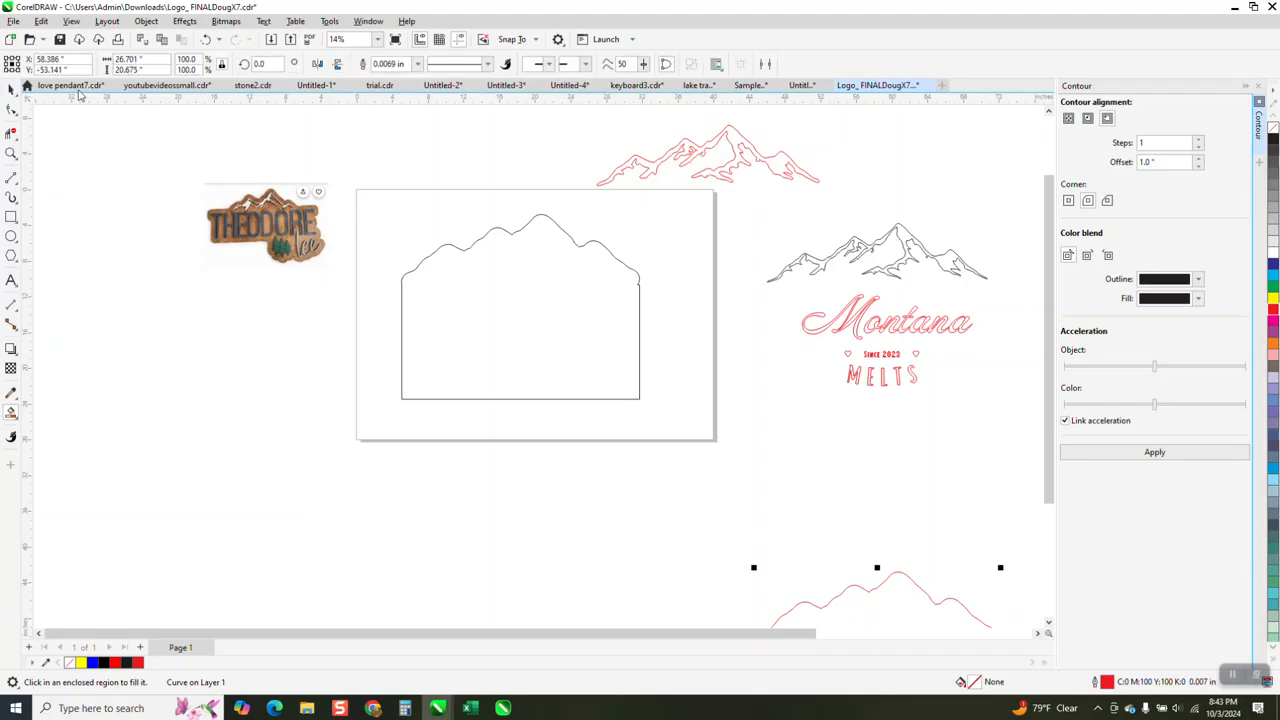
left_click(418, 64)
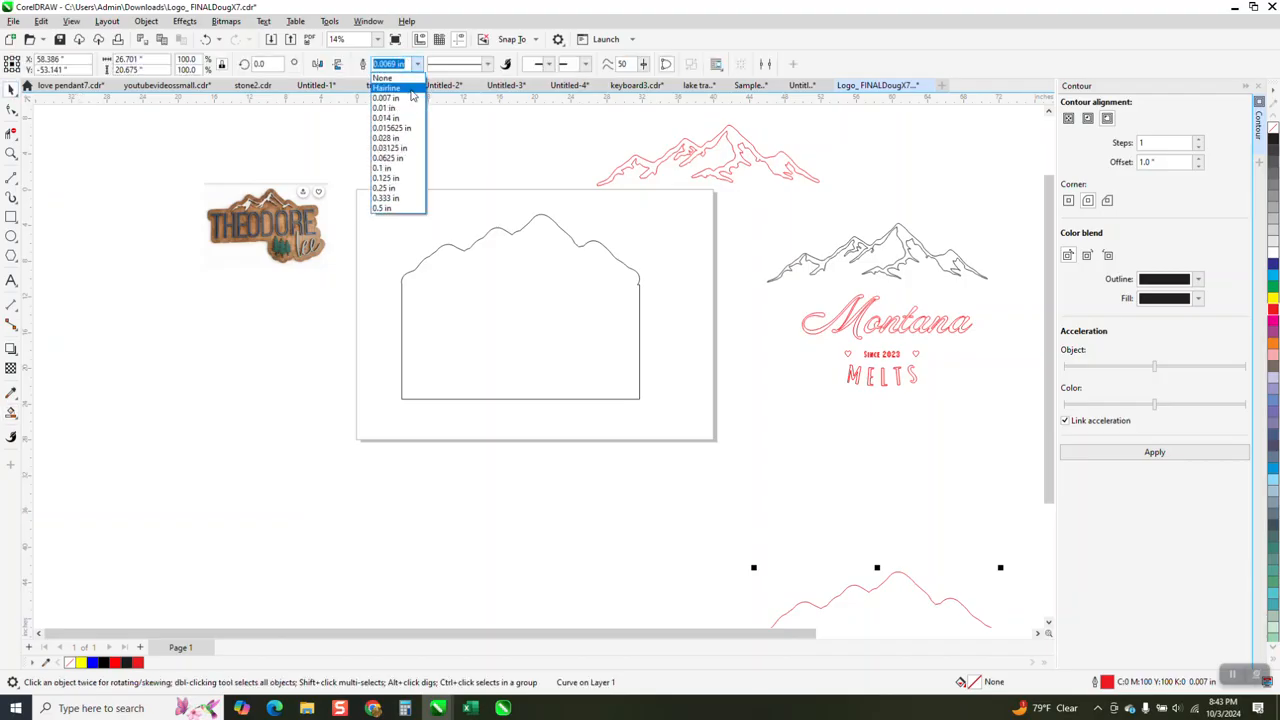
left_click(388, 80)
- Delete the original rectangle and the mountain contour from the page
left_click(609, 292)
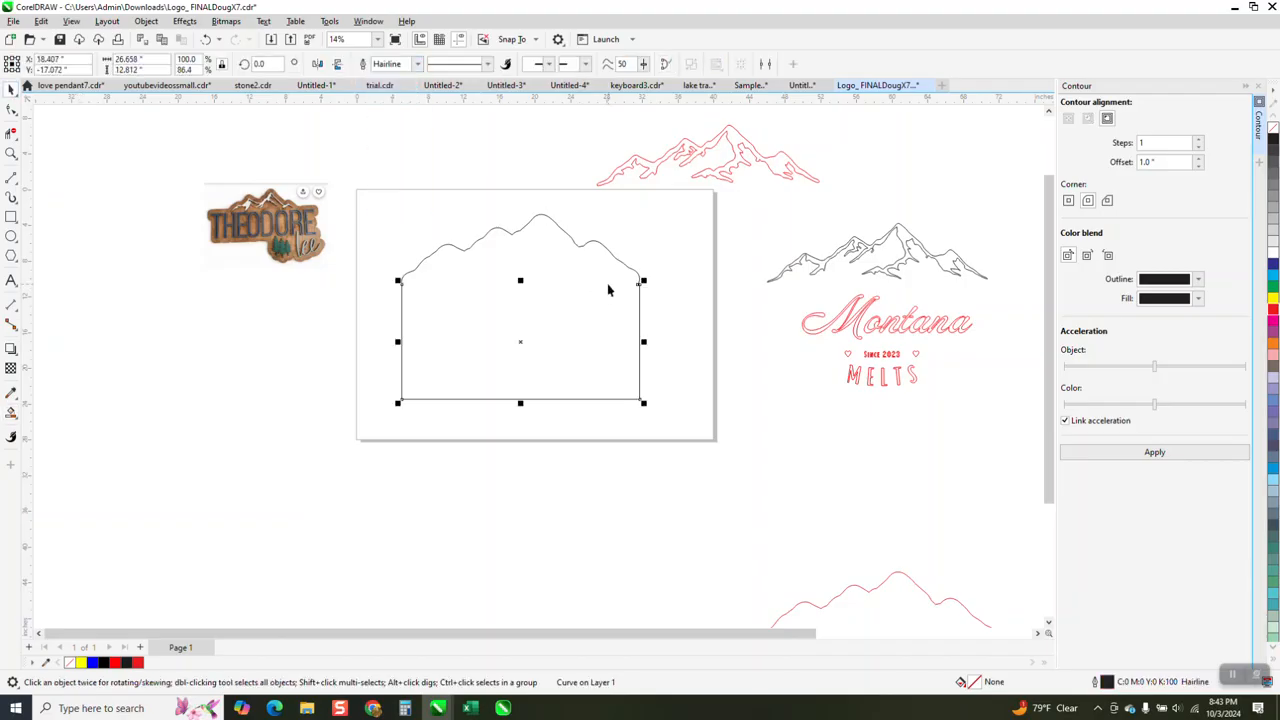
key("Delete")
left_click(601, 251)
key("Delete")
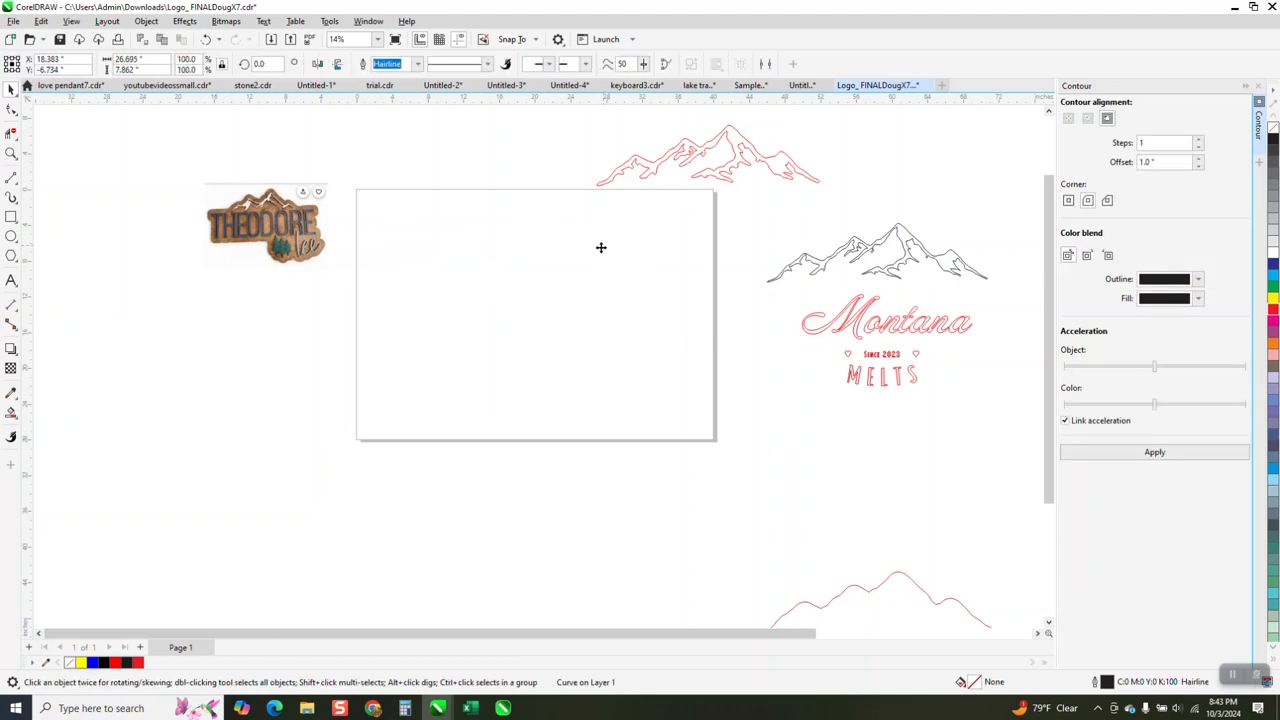
- Move the red silhouette 40 inches up and 40 inches left onto the page, and move the mountains and lettering 40 inches left into it
left_click(883, 583)
key("Up")
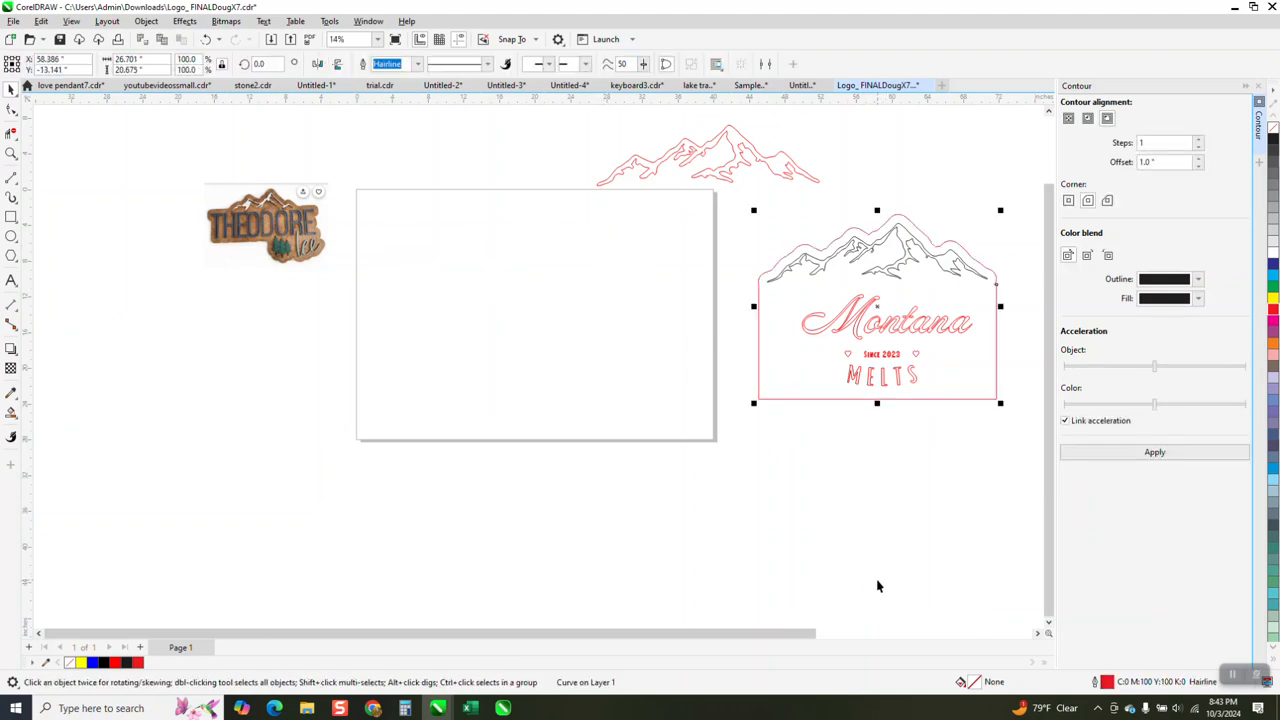
key("Left")
left_click_drag(765, 207, 1011, 452)
key("Left")
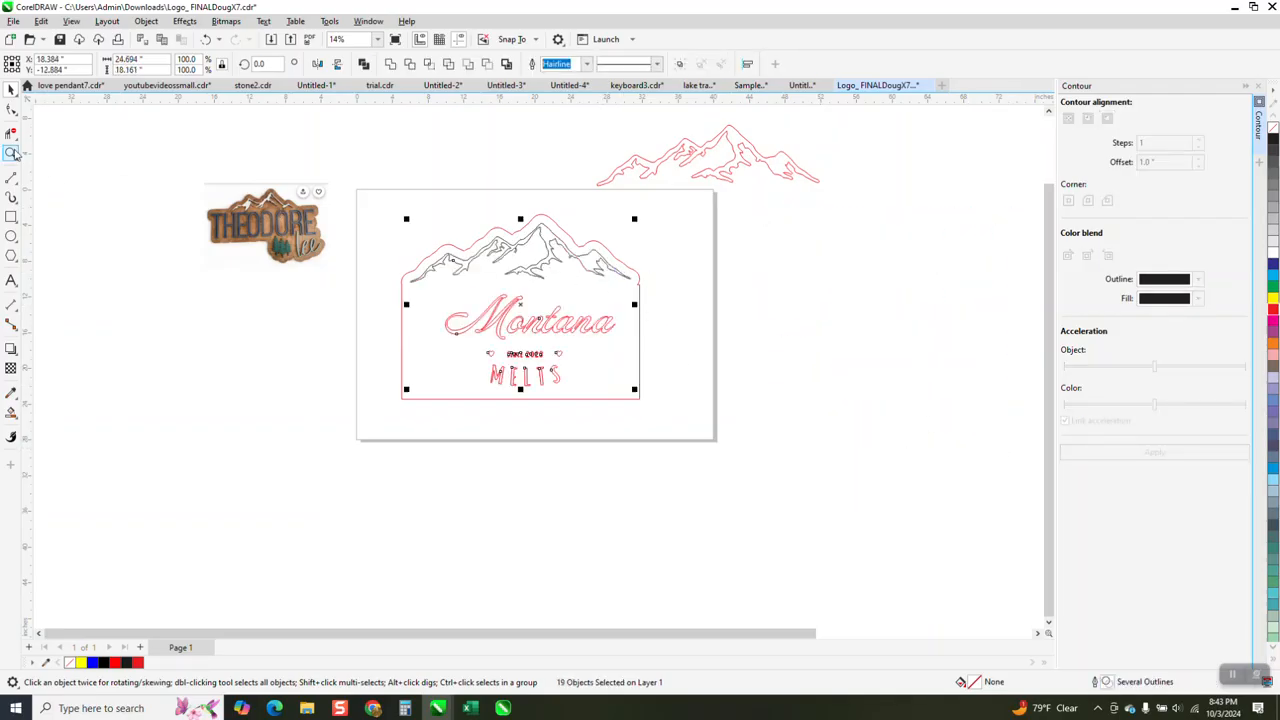
- Examine the assembled sign up close and compare its shape with the hand-drawn sketch beside the page
left_click_drag(370, 205, 793, 428)
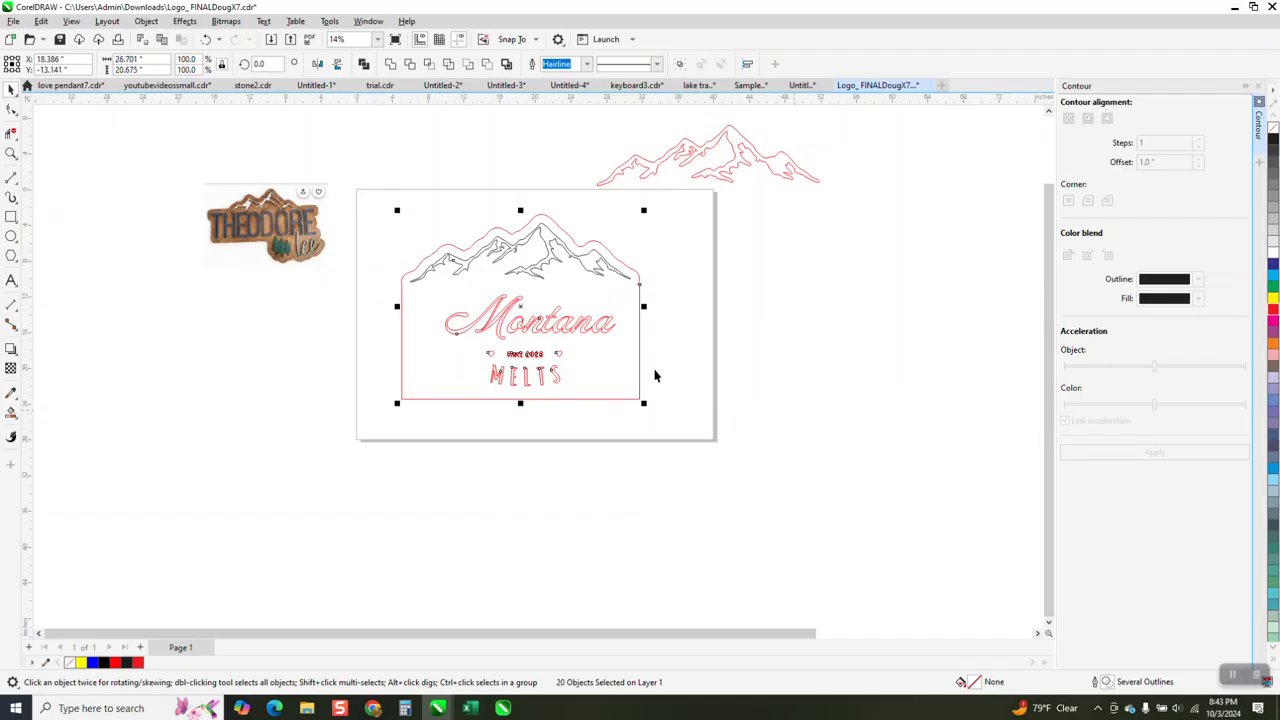
left_click(10, 154)
left_click_drag(308, 191, 878, 491)
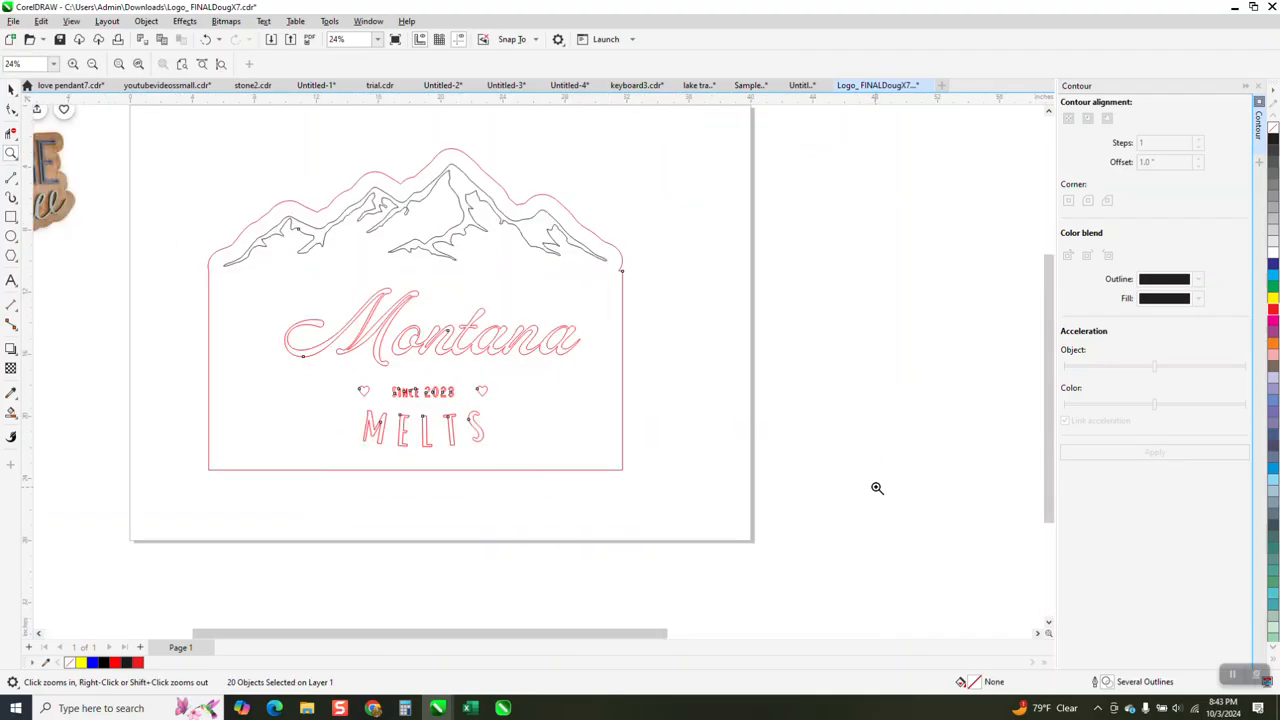
right_click(601, 372)
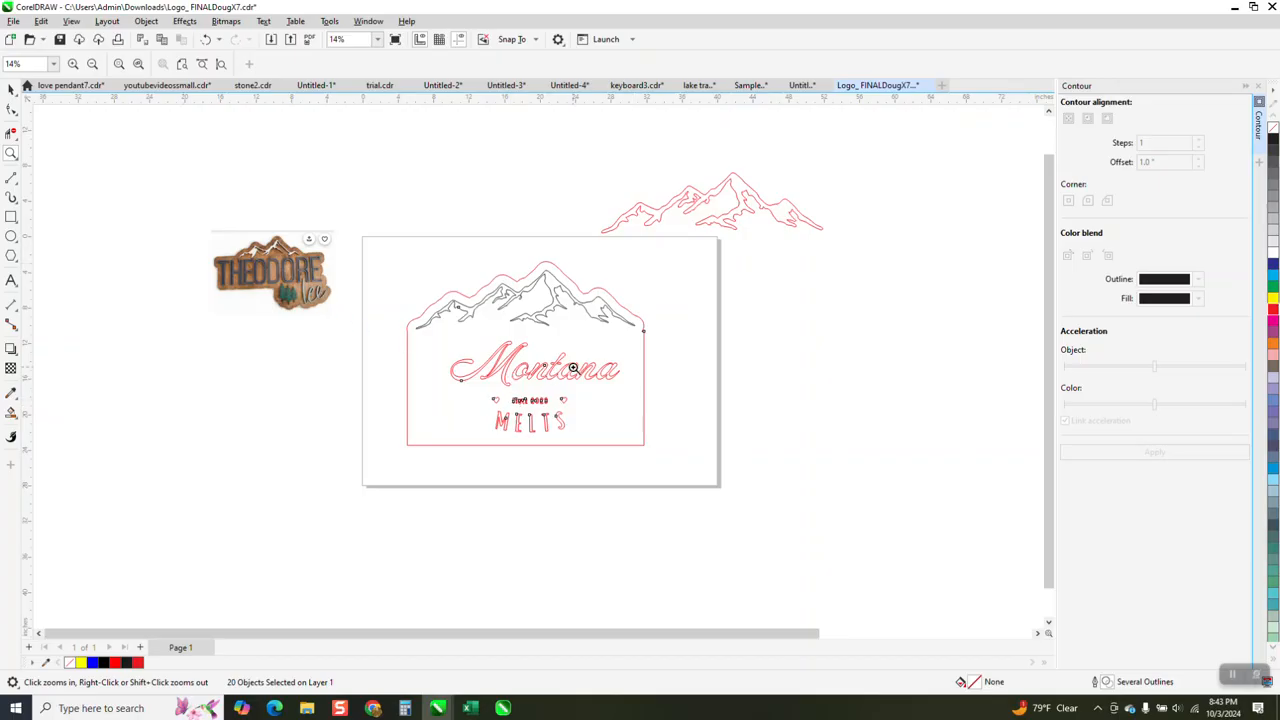
right_click(535, 408)
right_click(704, 414)
left_click_drag(787, 343, 962, 481)
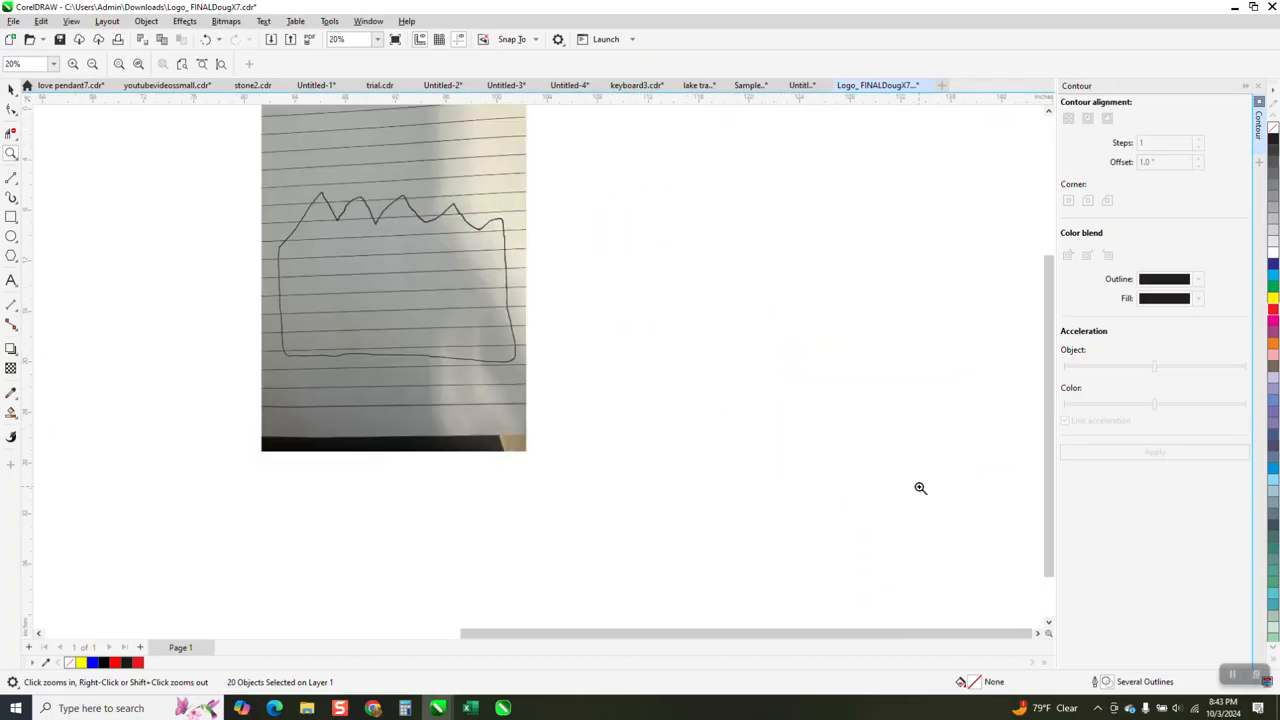
right_click(530, 385)
right_click(755, 425)
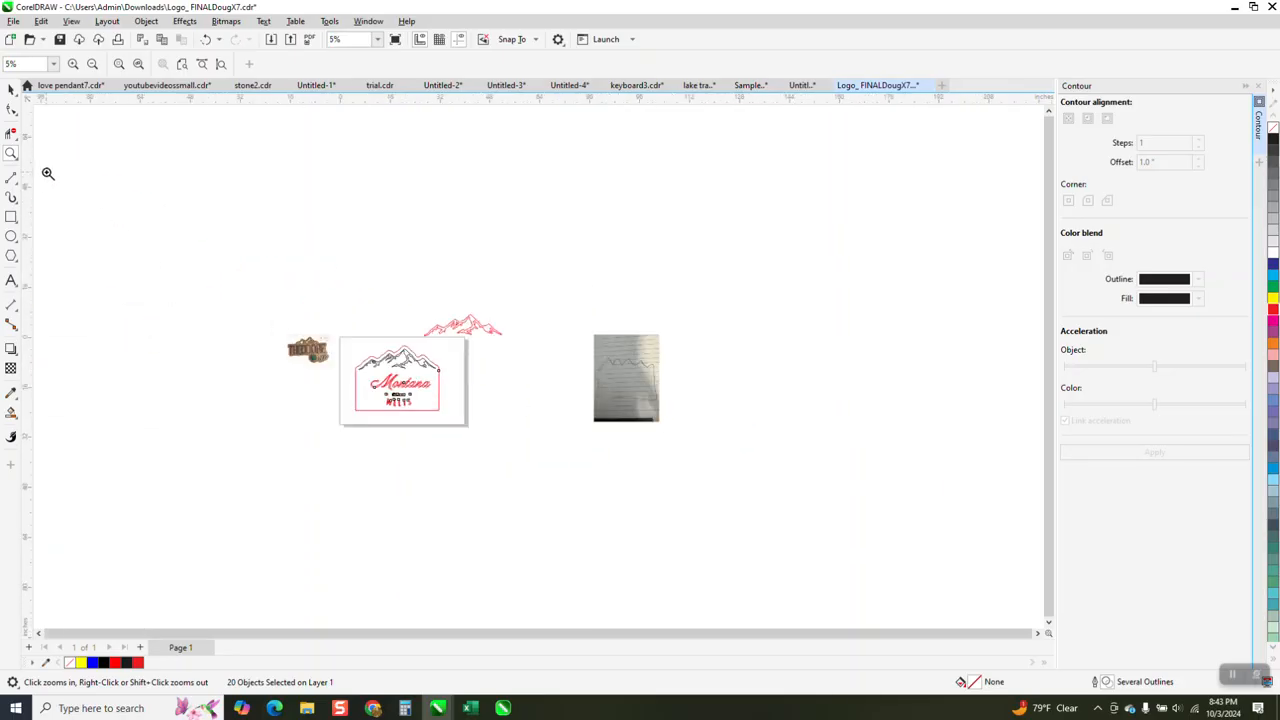
left_click_drag(263, 297, 540, 462)
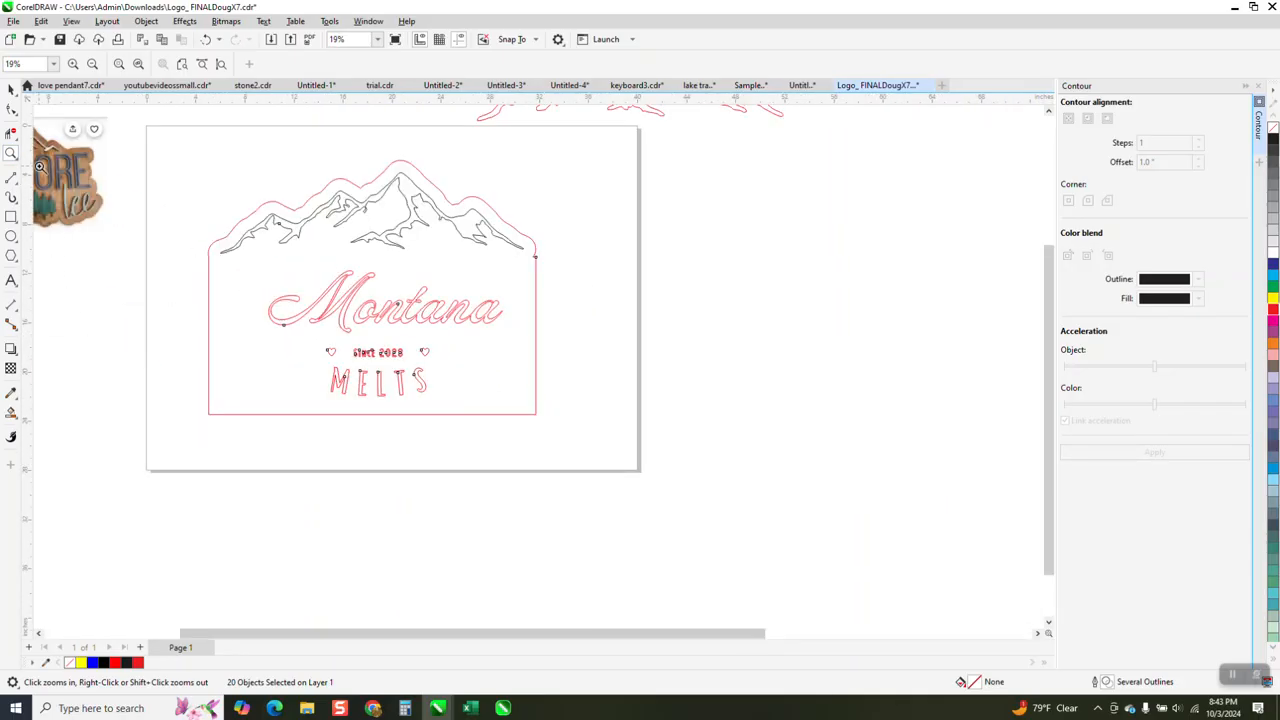
- Round both lower corners of the sign outline with a 2.0-inch fillet
left_click(11, 109)
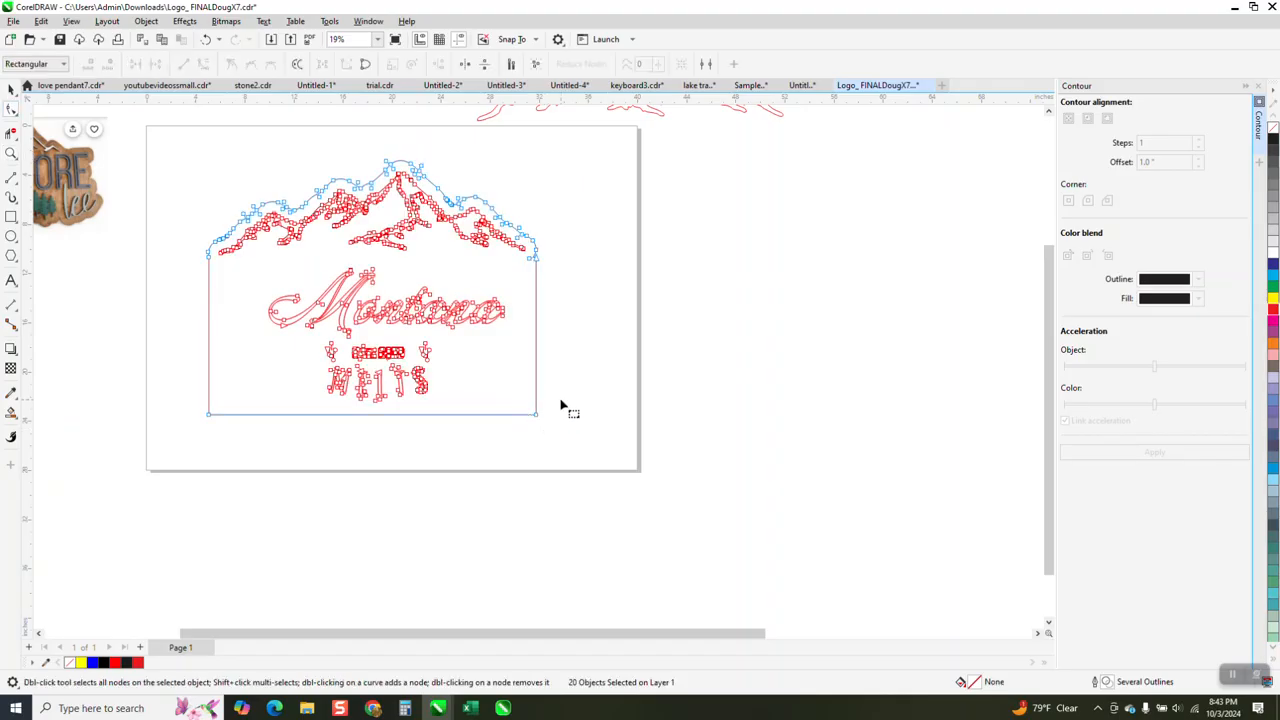
left_click_drag(563, 402, 509, 443)
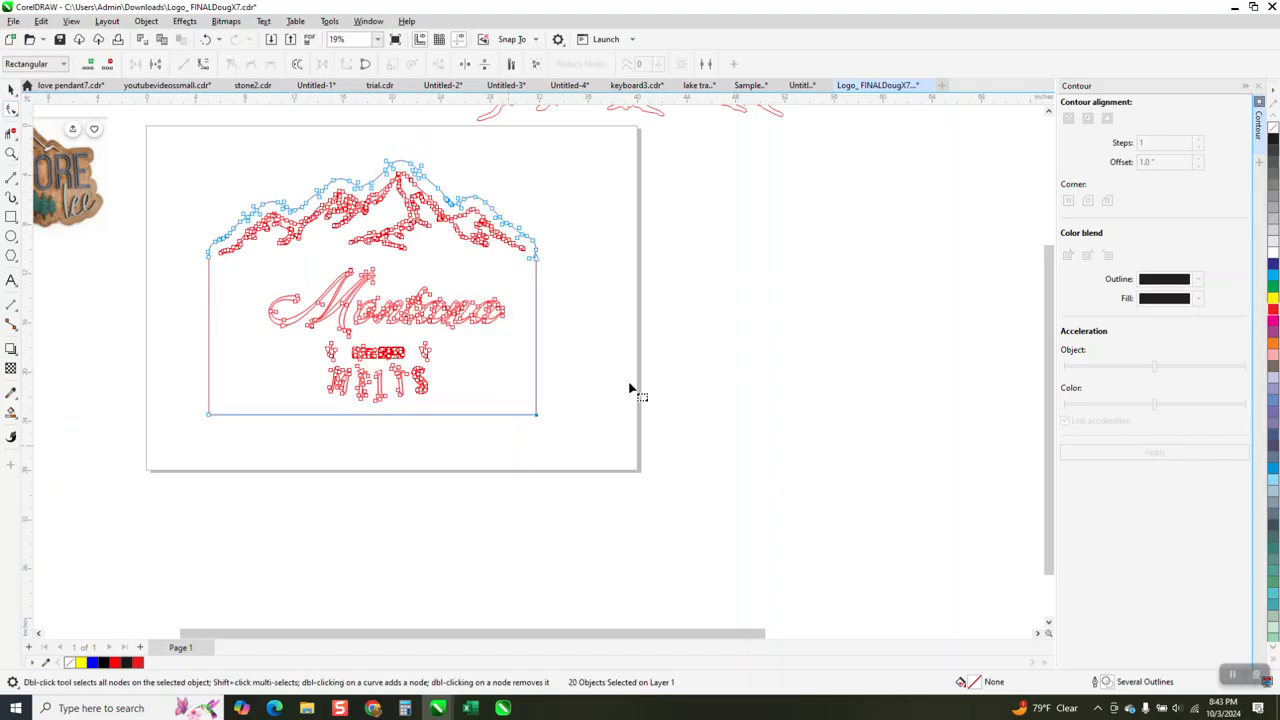
left_click(1259, 88)
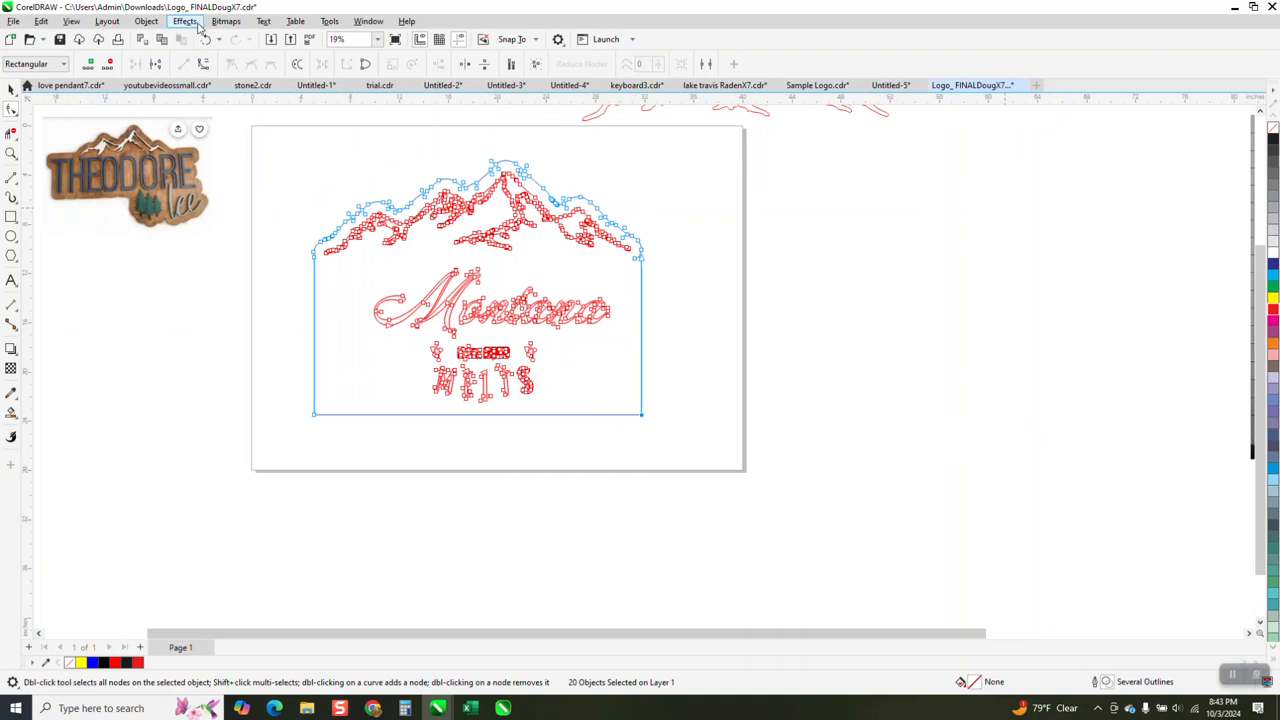
left_click(378, 22)
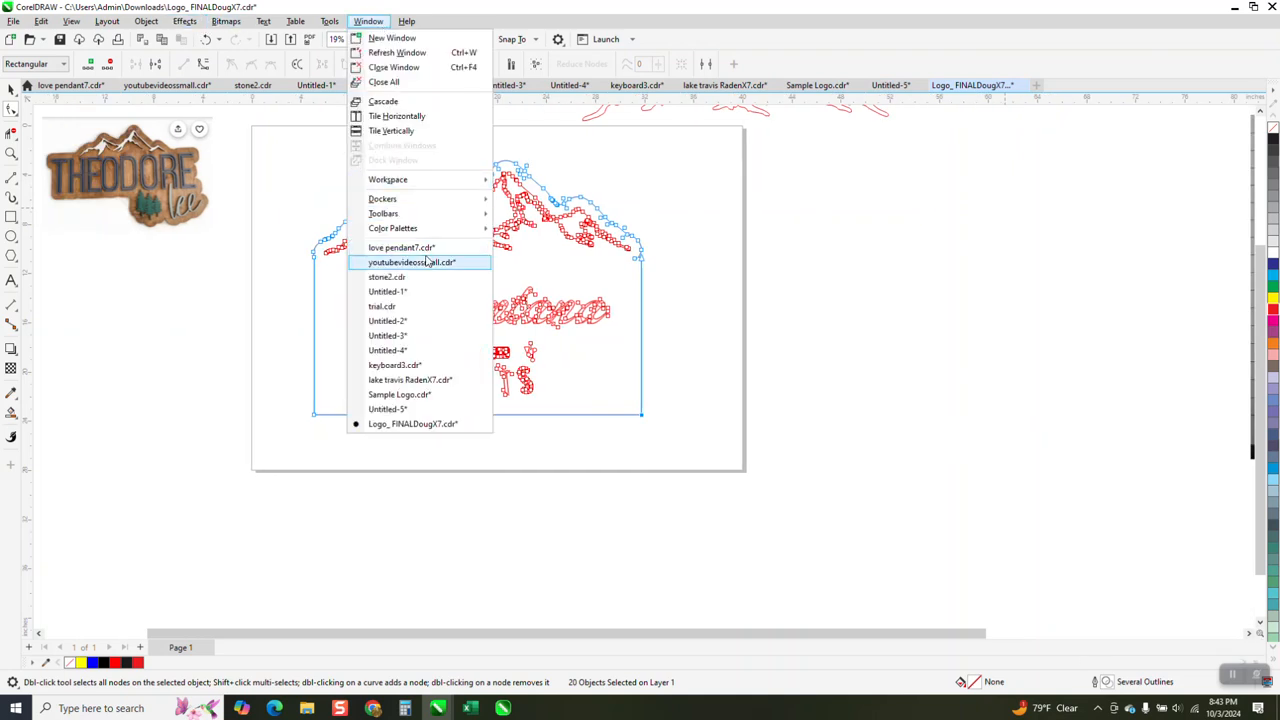
mouse_move(381, 202)
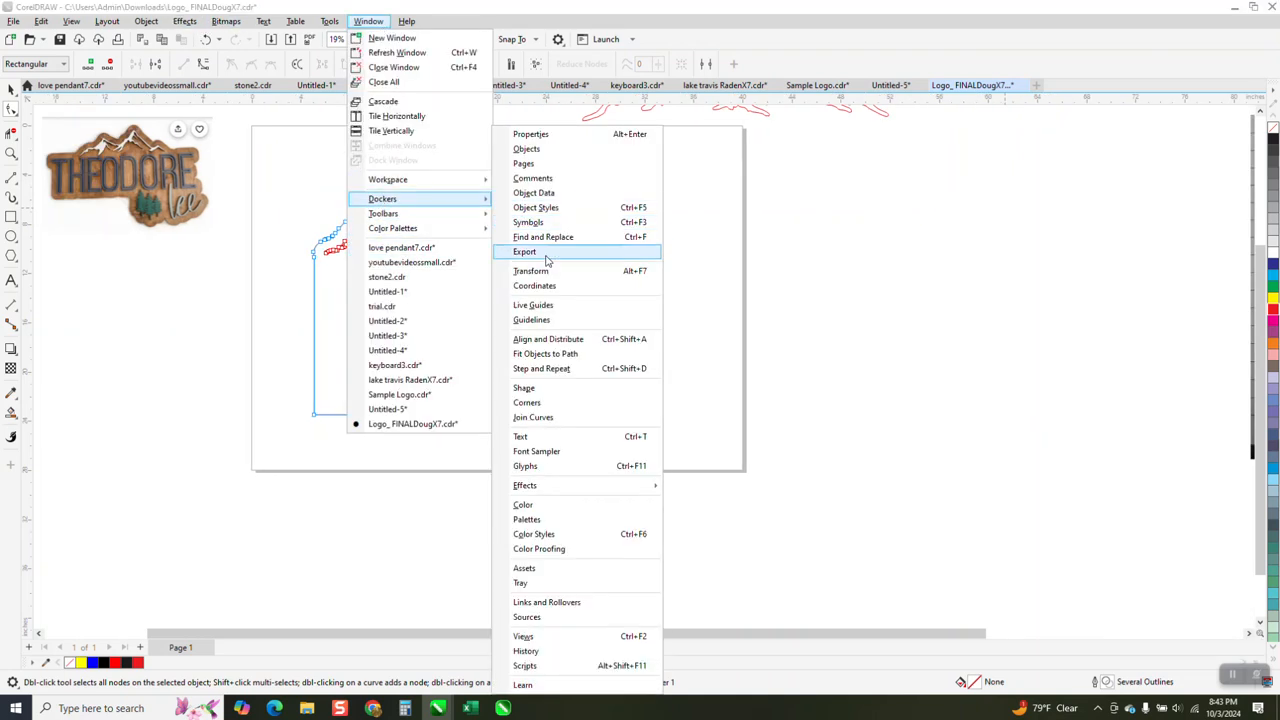
left_click(542, 403)
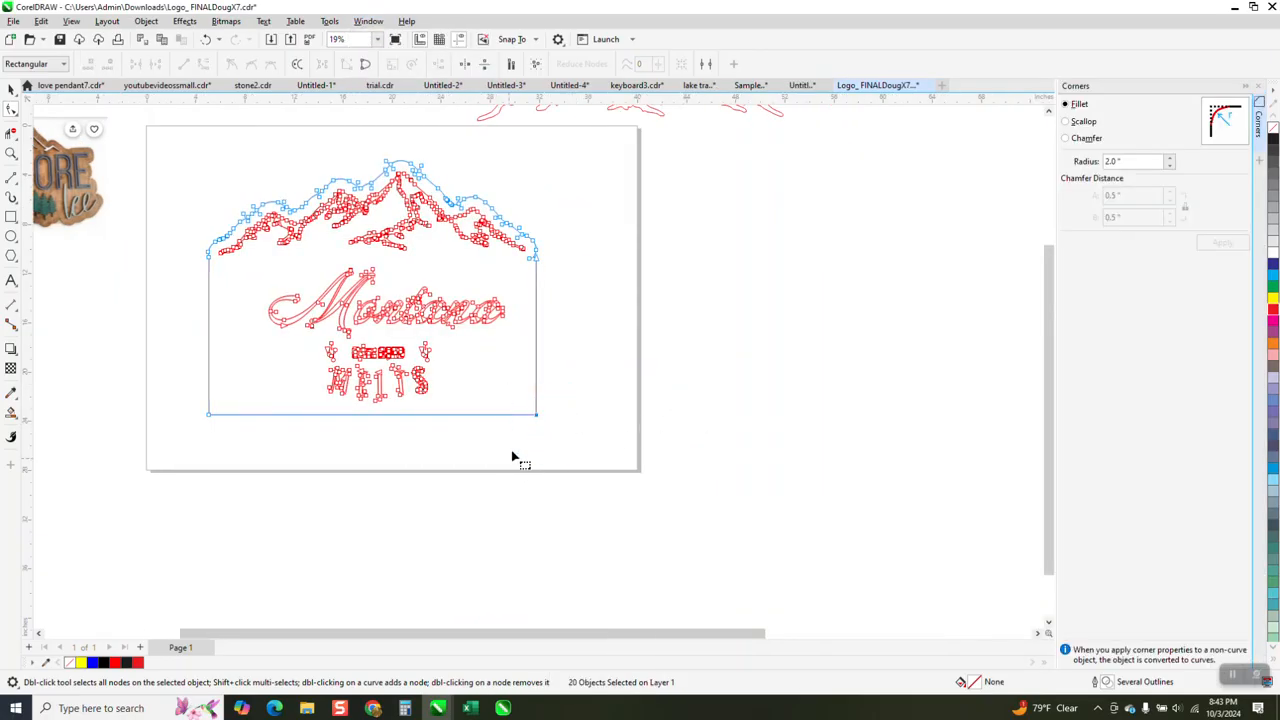
left_click(1222, 242)
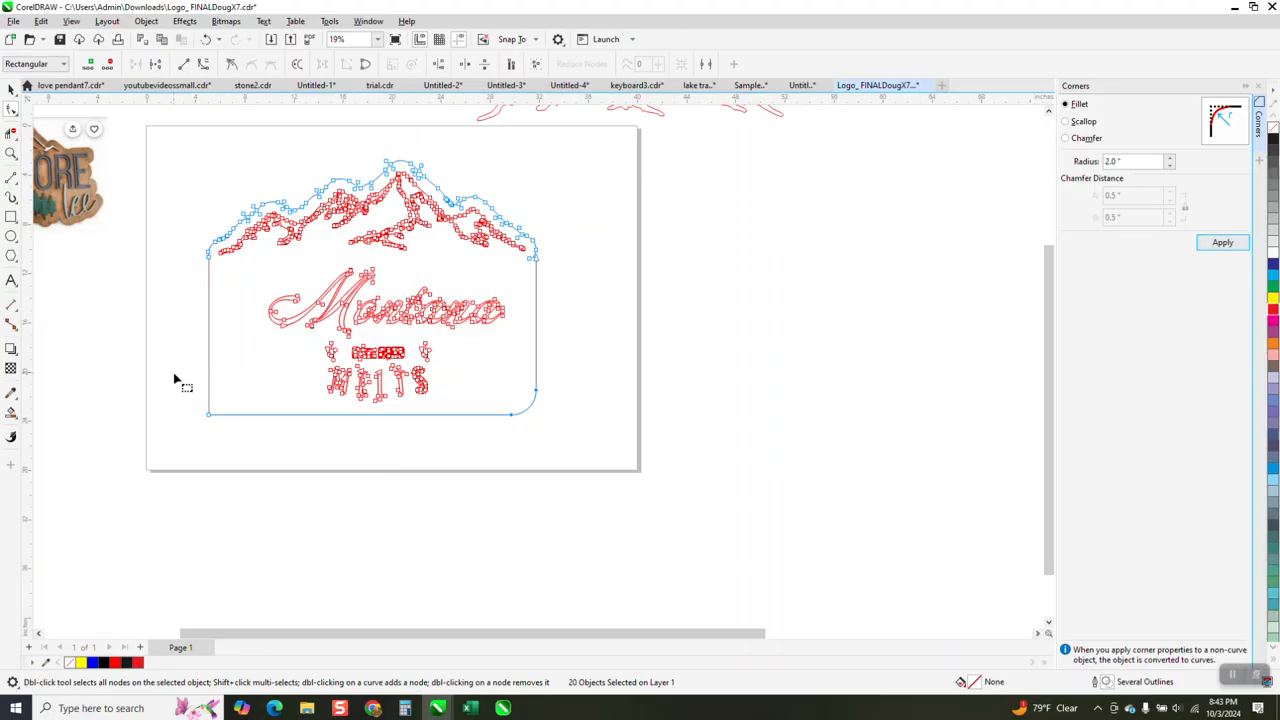
left_click_drag(174, 380, 299, 446)
left_click(1222, 242)
- Move the whole sign, including outline, mountains and lettering, 40 inches right off the page
left_click(11, 153)
left_click_drag(139, 181, 679, 447)
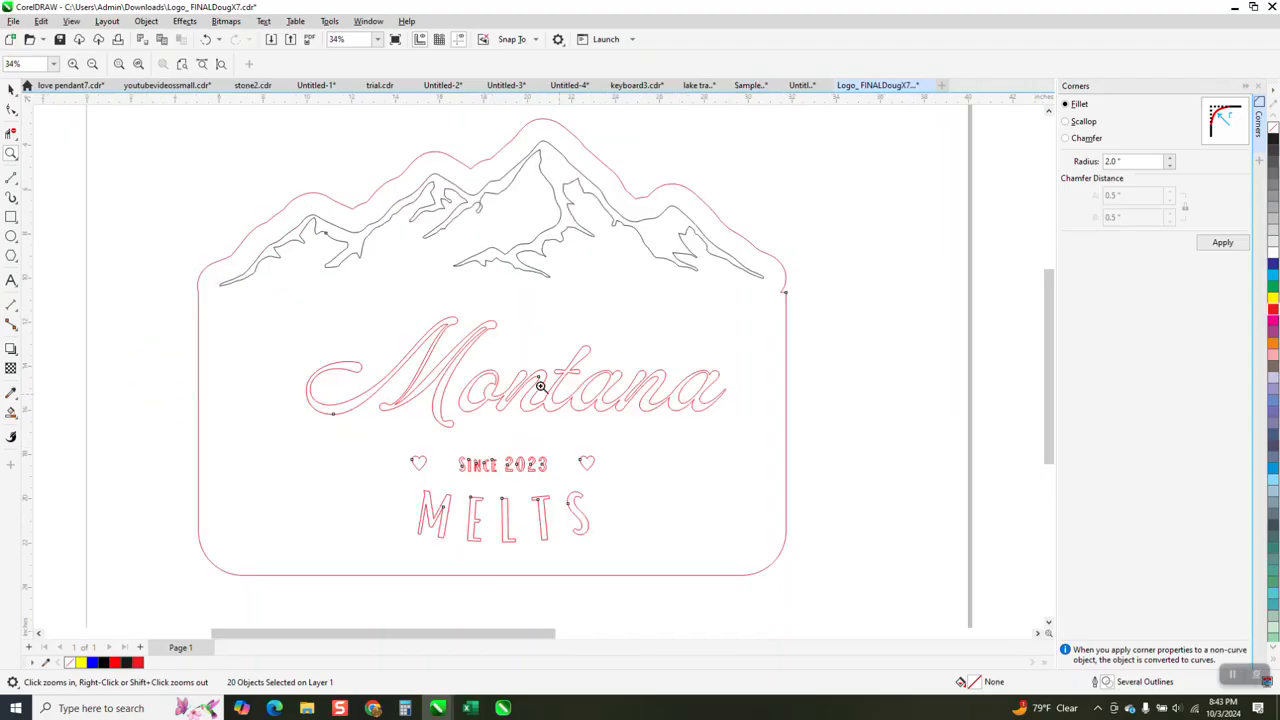
left_click(11, 88)
scroll(121, 274, "down", 2)
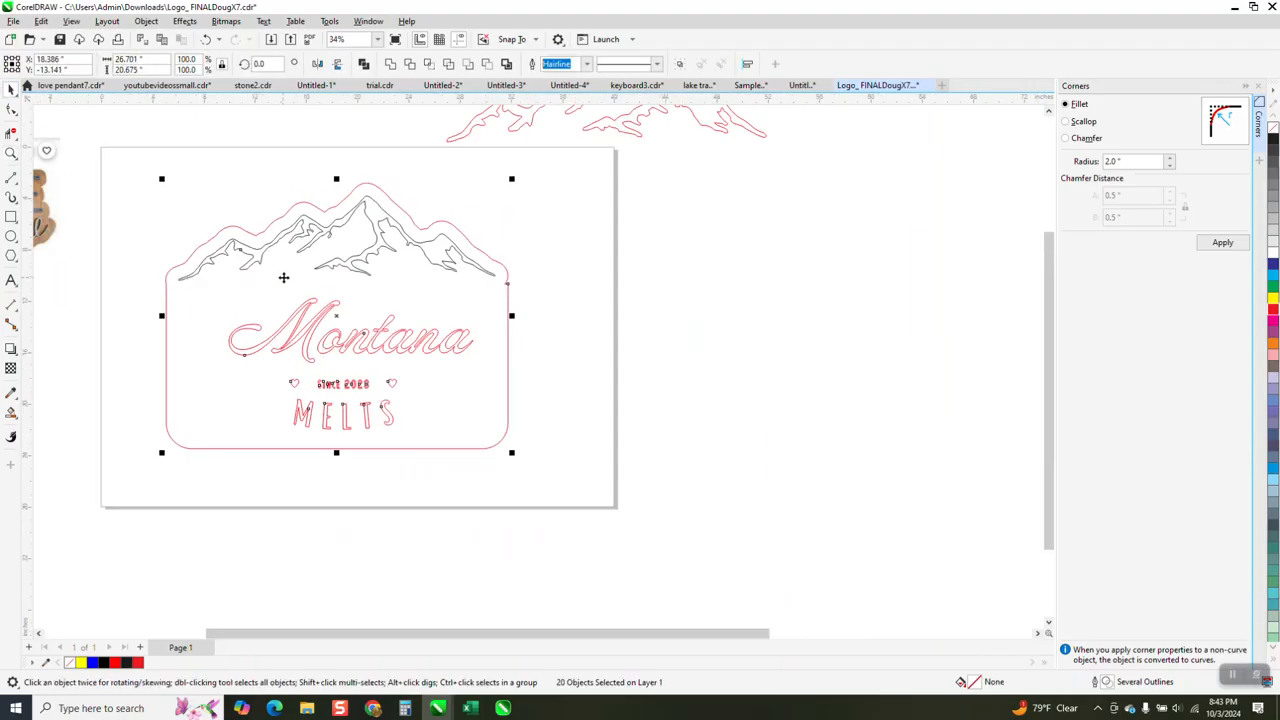
key("shift+Right")
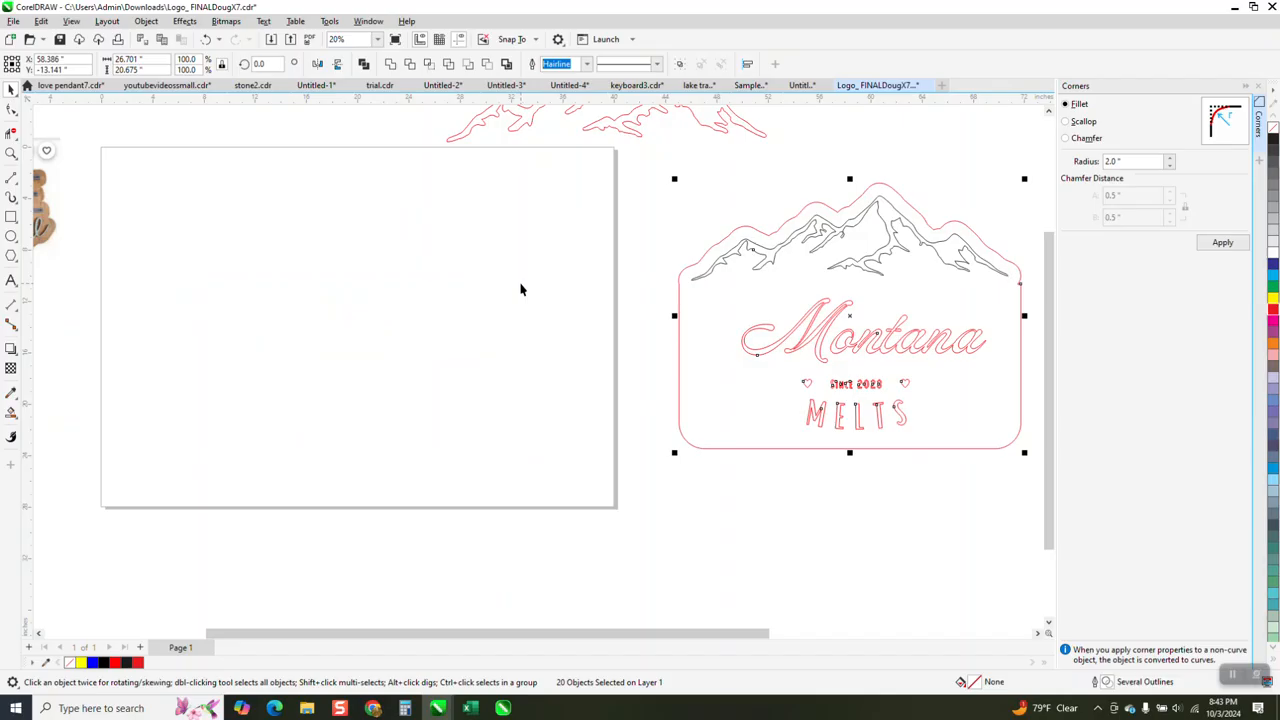
left_click(666, 308)
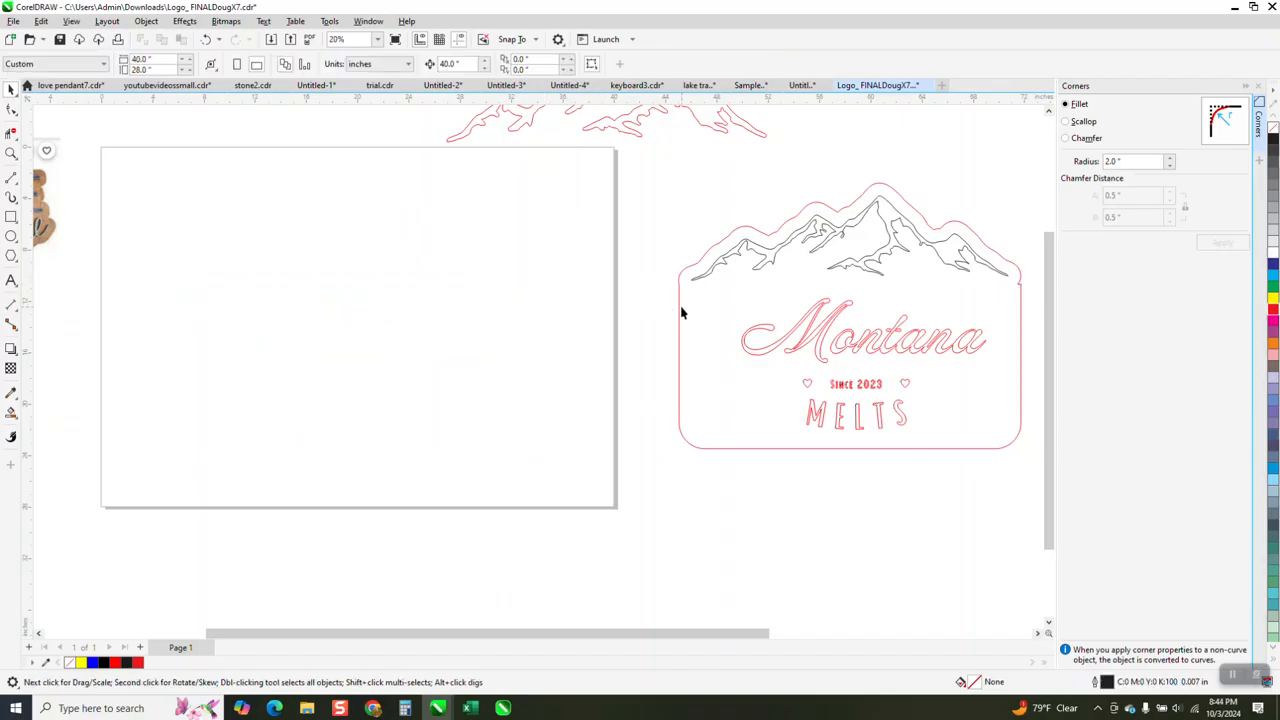
- Move only the sign outline 40 inches left back onto the page and fill it with tan (C0 M20 Y60 K20)
left_click(680, 310)
key("shift+Left")
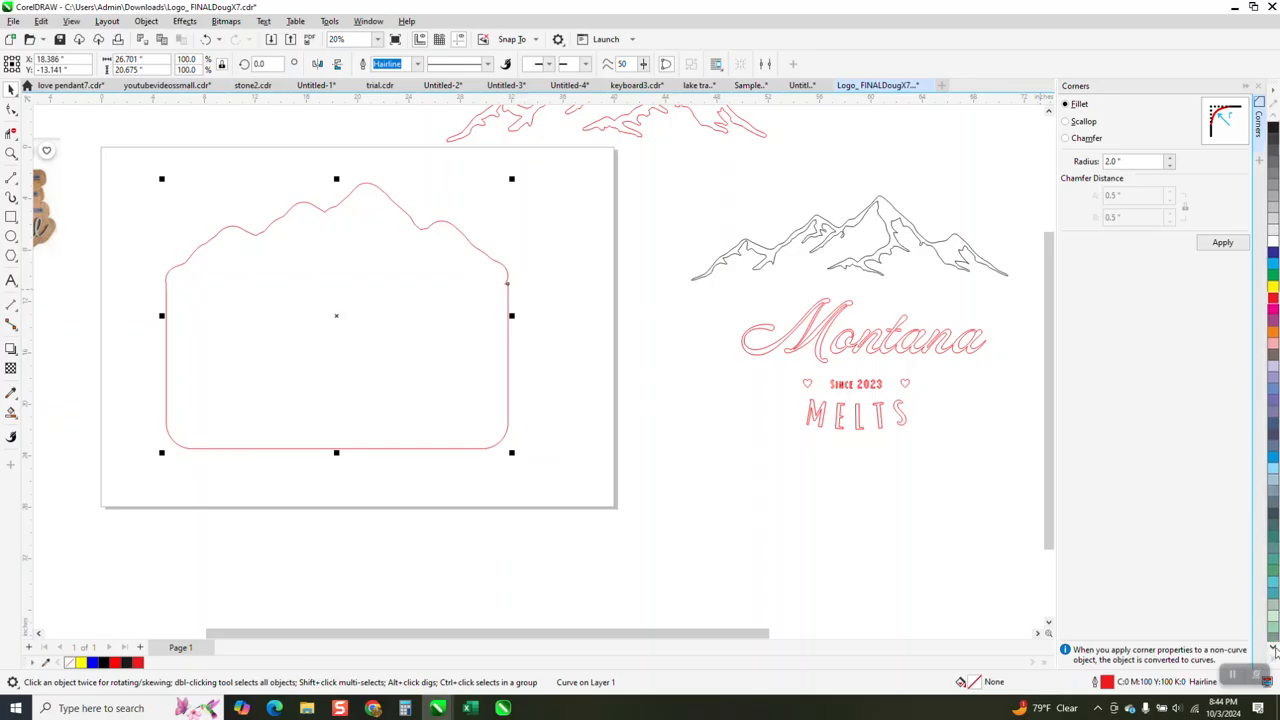
scroll(1274, 648, "down", 4)
scroll(1274, 648, "down", 5)
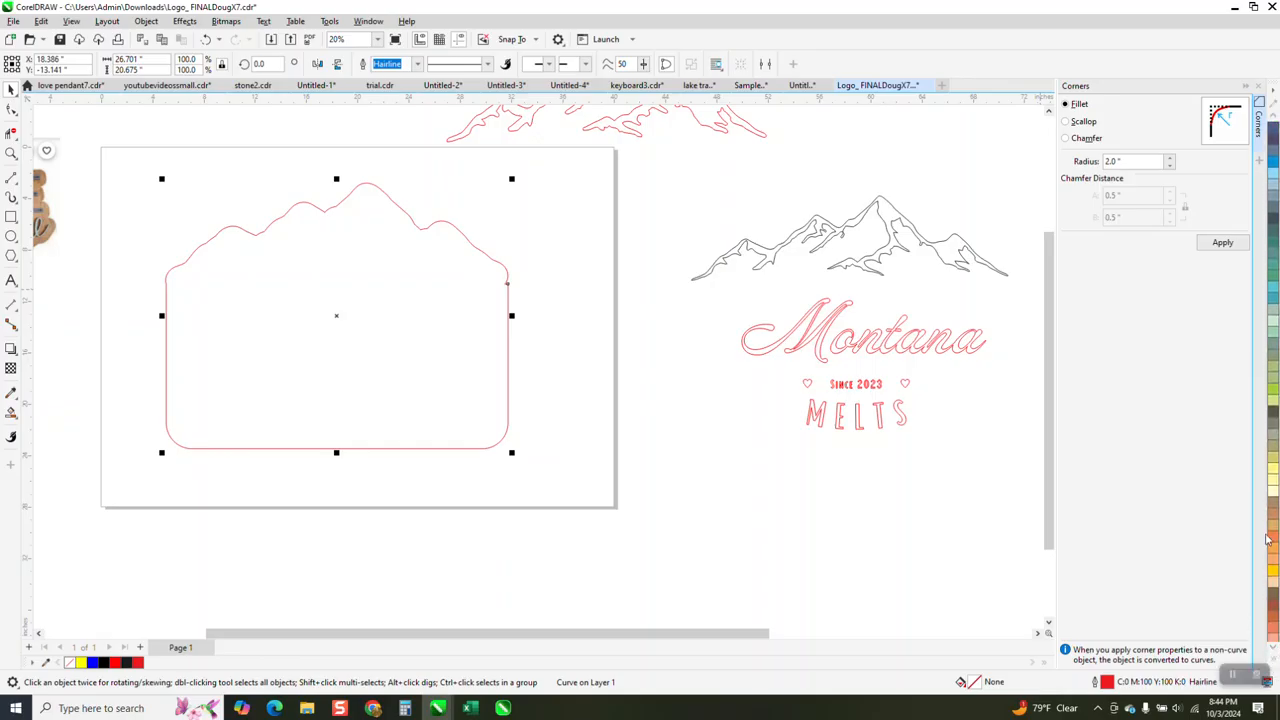
left_click(1275, 537)
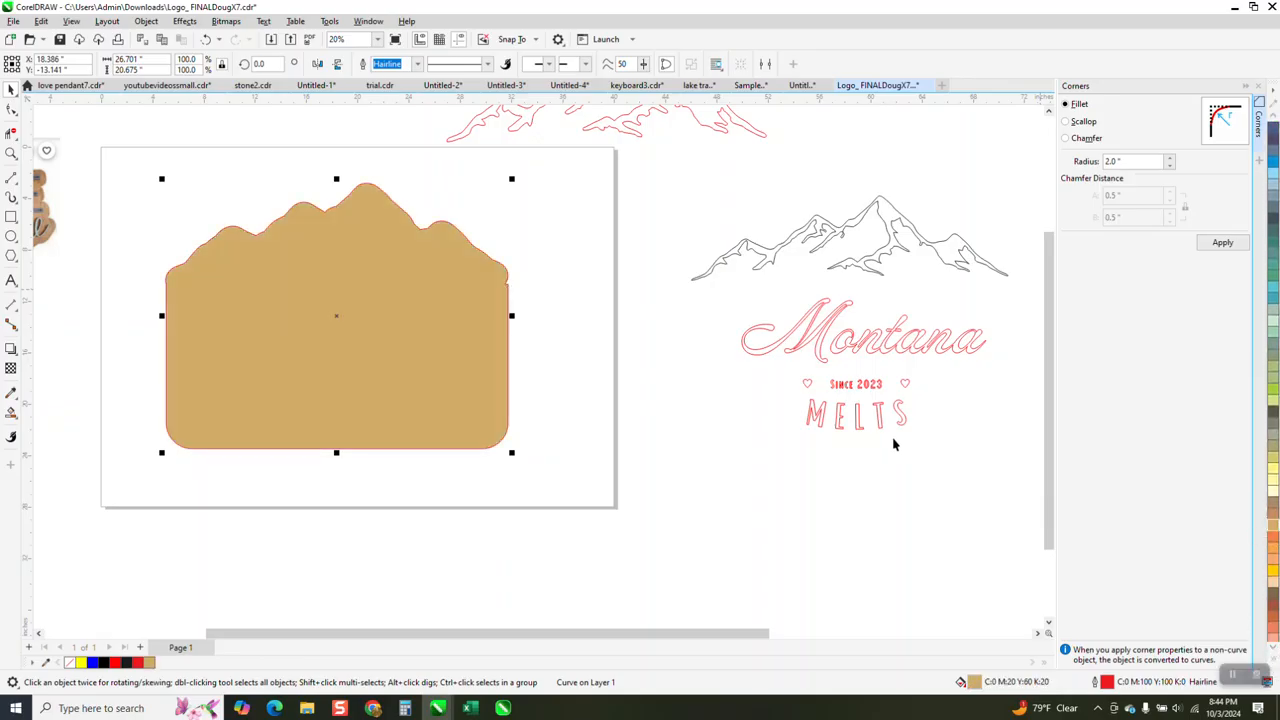
- Create a black Smart Fill shape from the mountain line art and move it 40 inches left onto the tan backer
left_click(11, 411)
left_click(768, 254)
key("shift+Left")
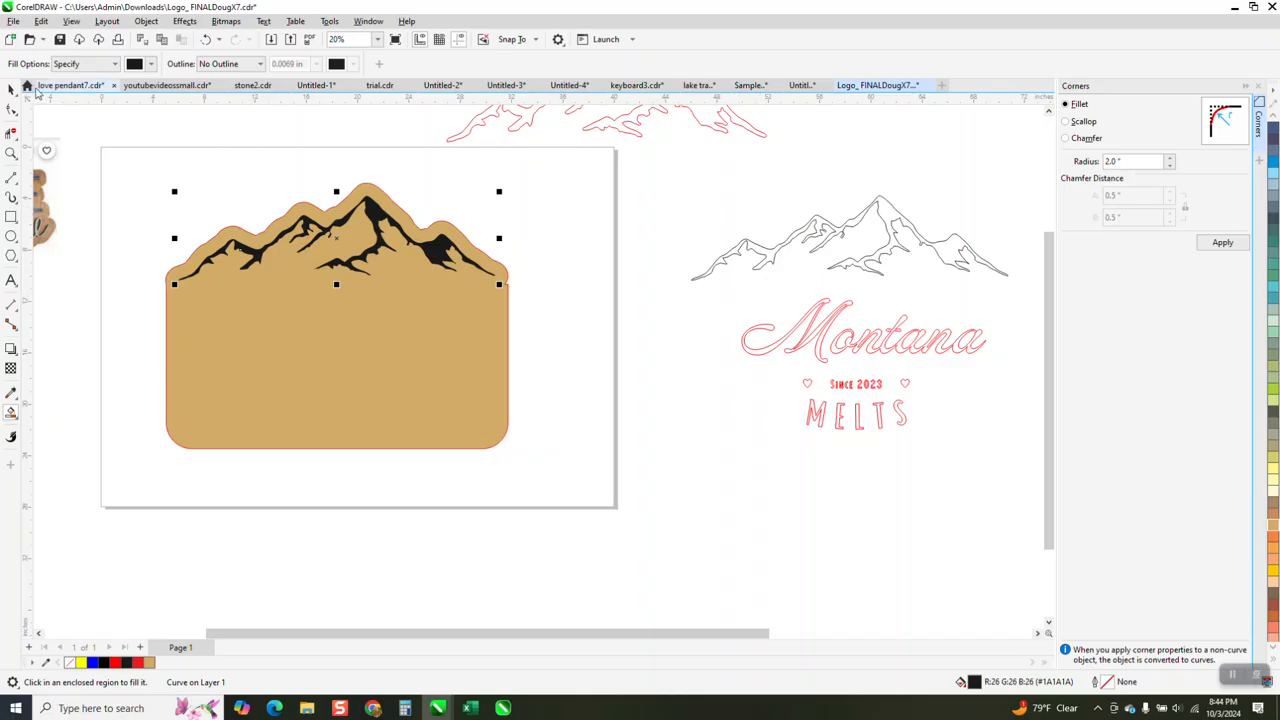
- Fill the Montana Melts lettering, date line and hearts with black (K100) and remove their outlines
left_click(11, 88)
left_click_drag(702, 282, 1012, 474)
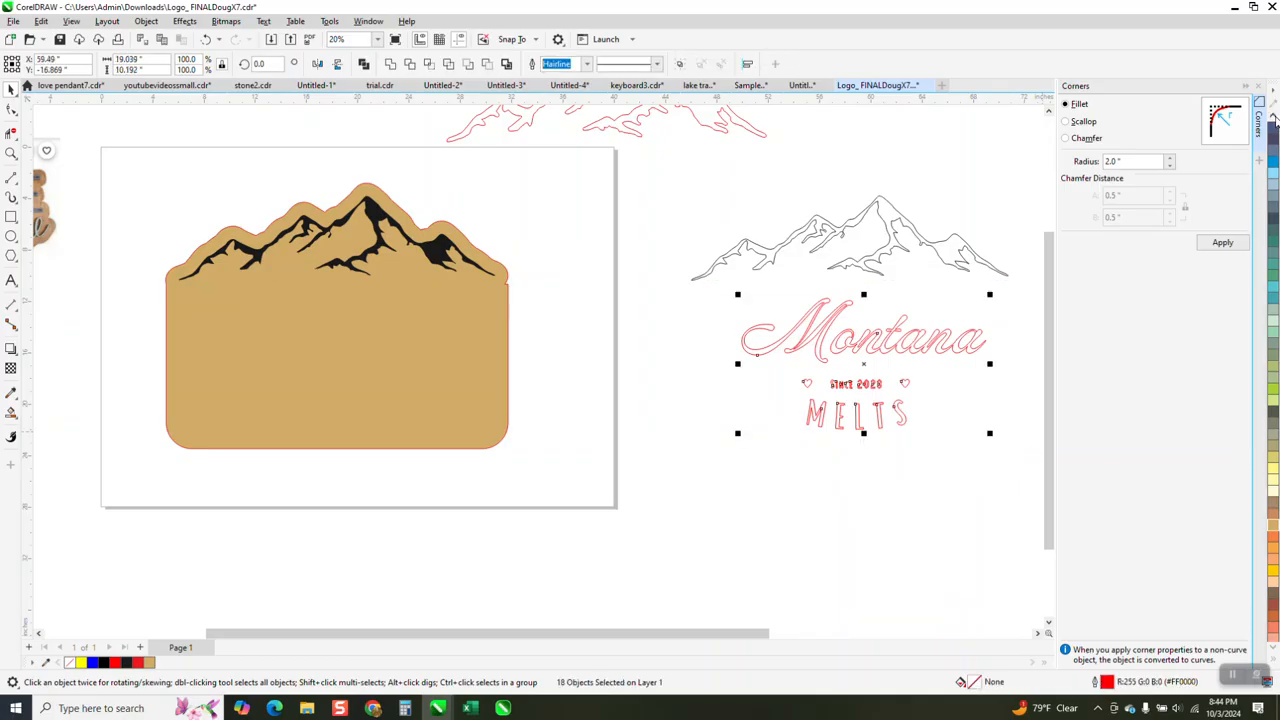
left_click(1274, 118)
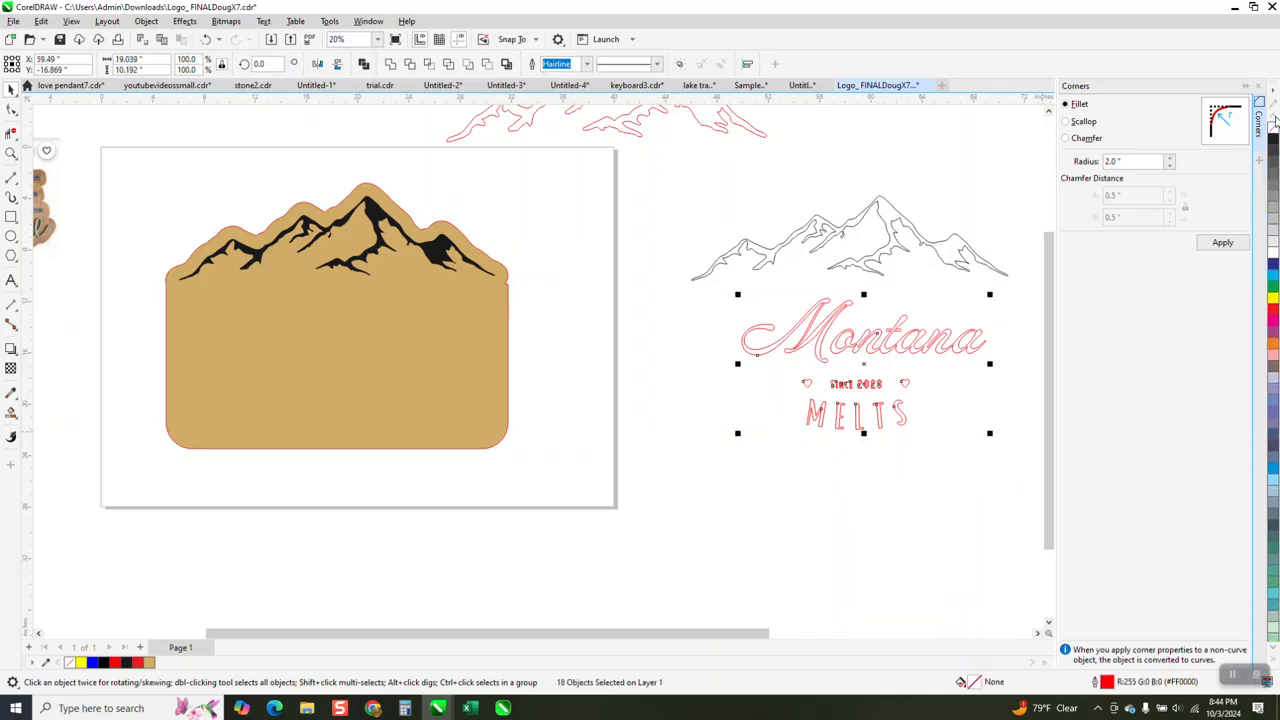
left_click(1272, 141)
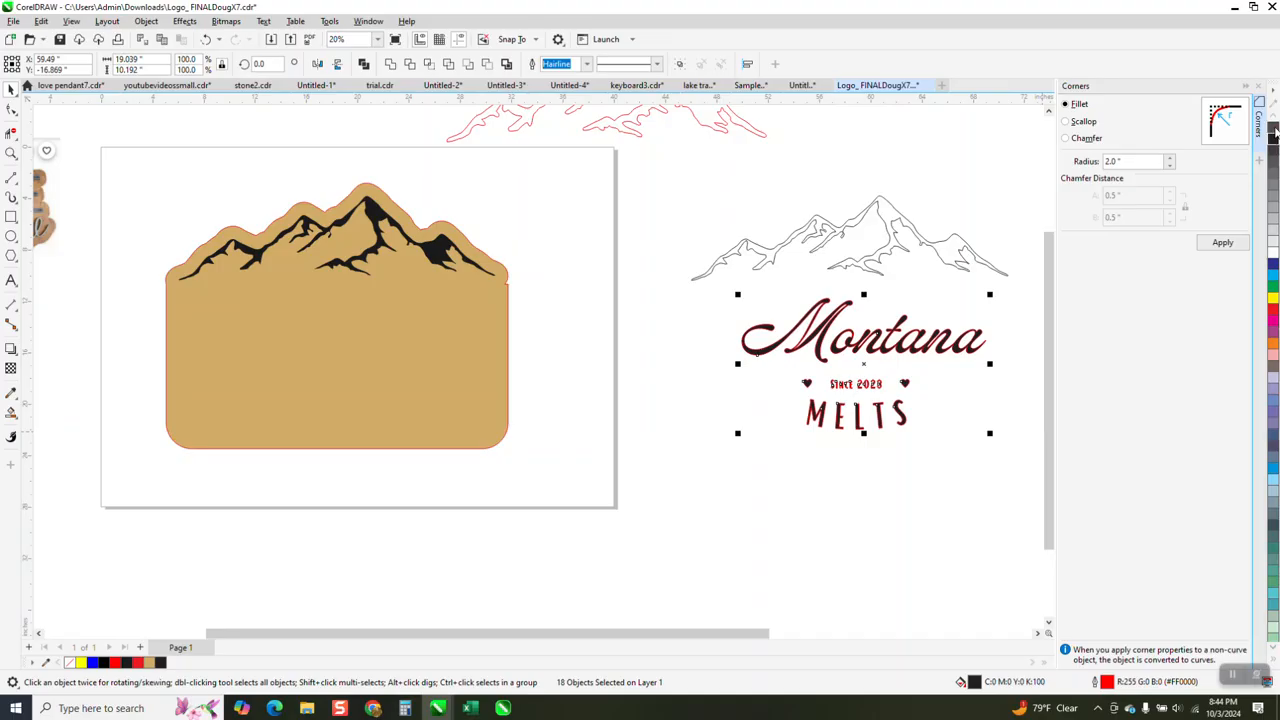
right_click(1273, 128)
- Move the black lettering and hearts 40 inches left onto the tan backer and bring them to the front of the page
key("Left")
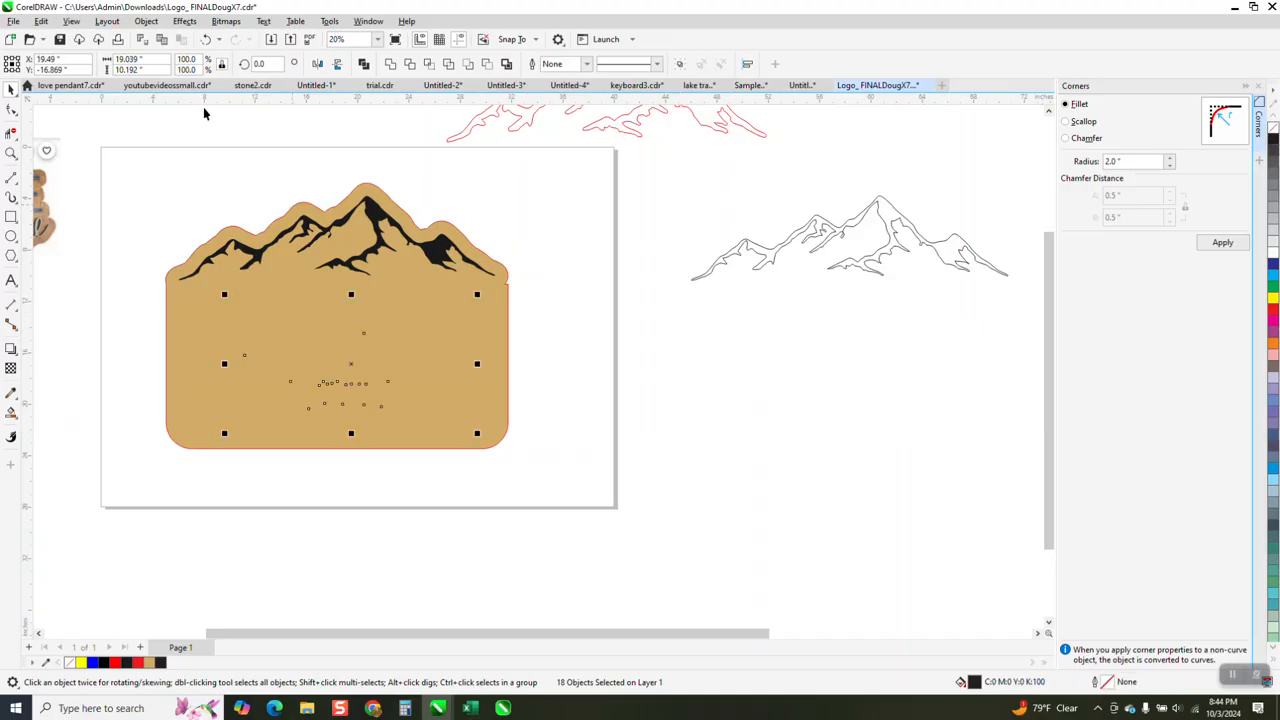
left_click(146, 21)
mouse_move(160, 234)
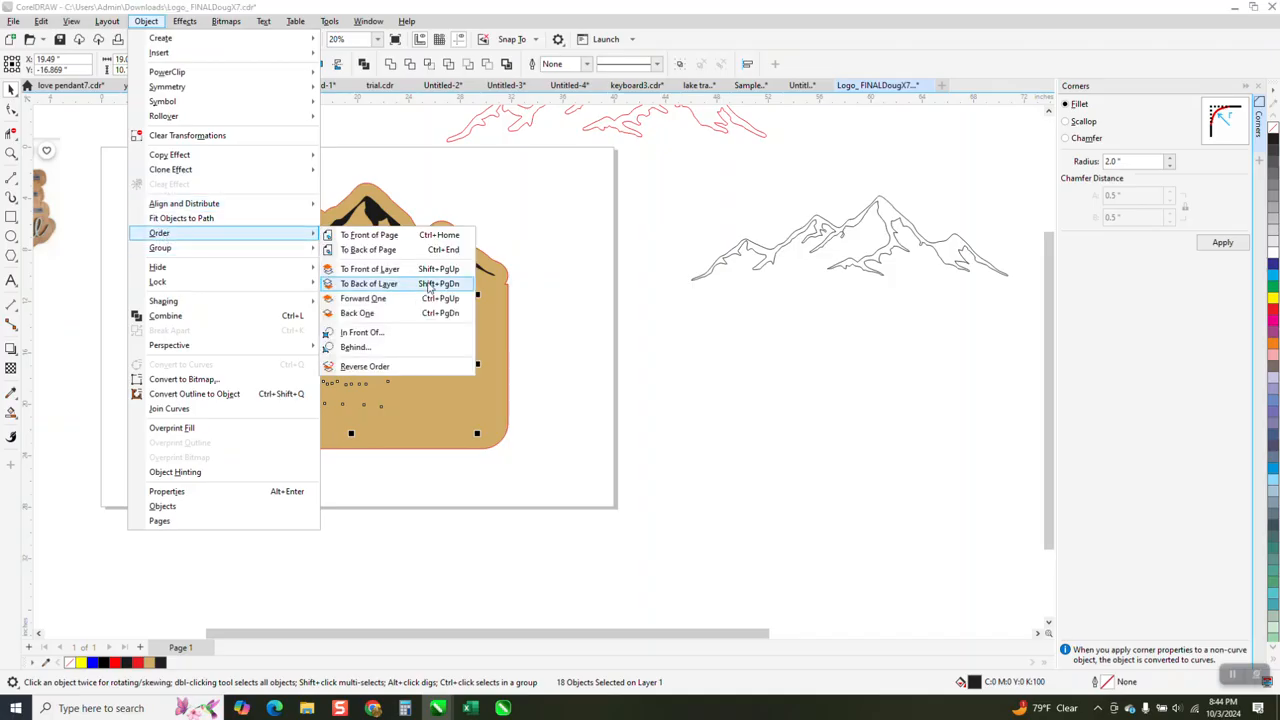
left_click(390, 236)
left_click(567, 209)
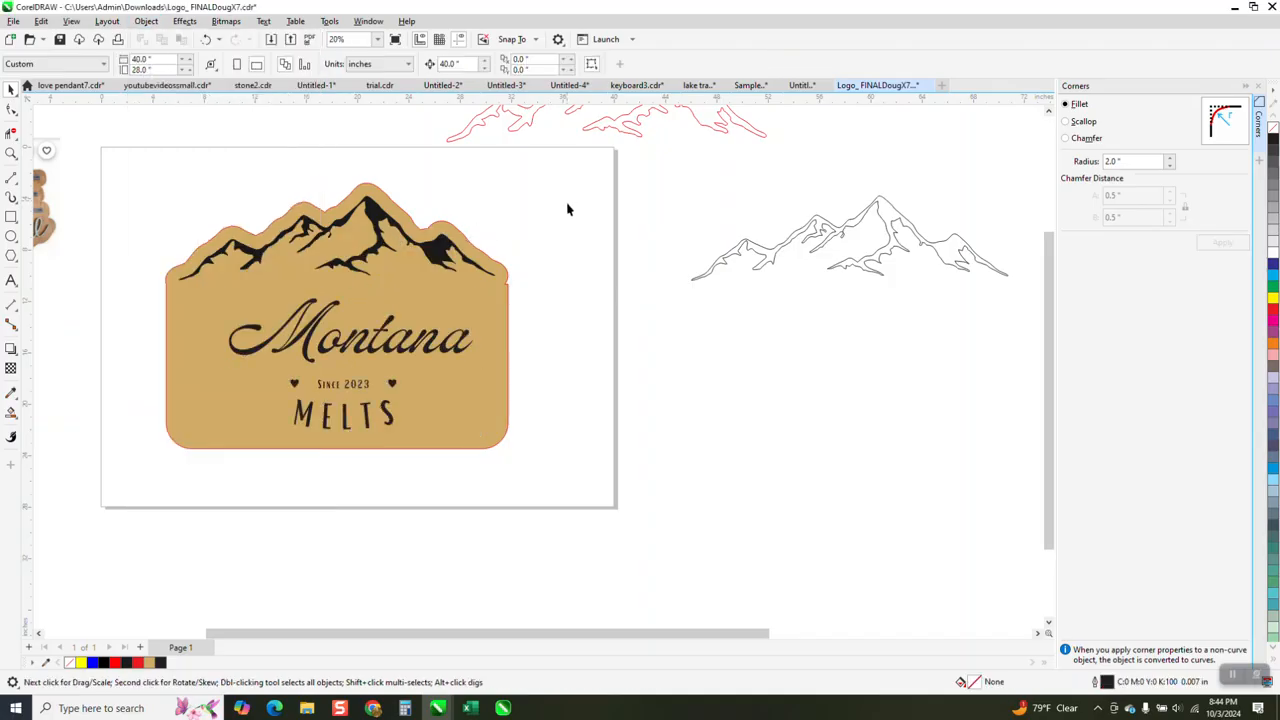
left_click(11, 153)
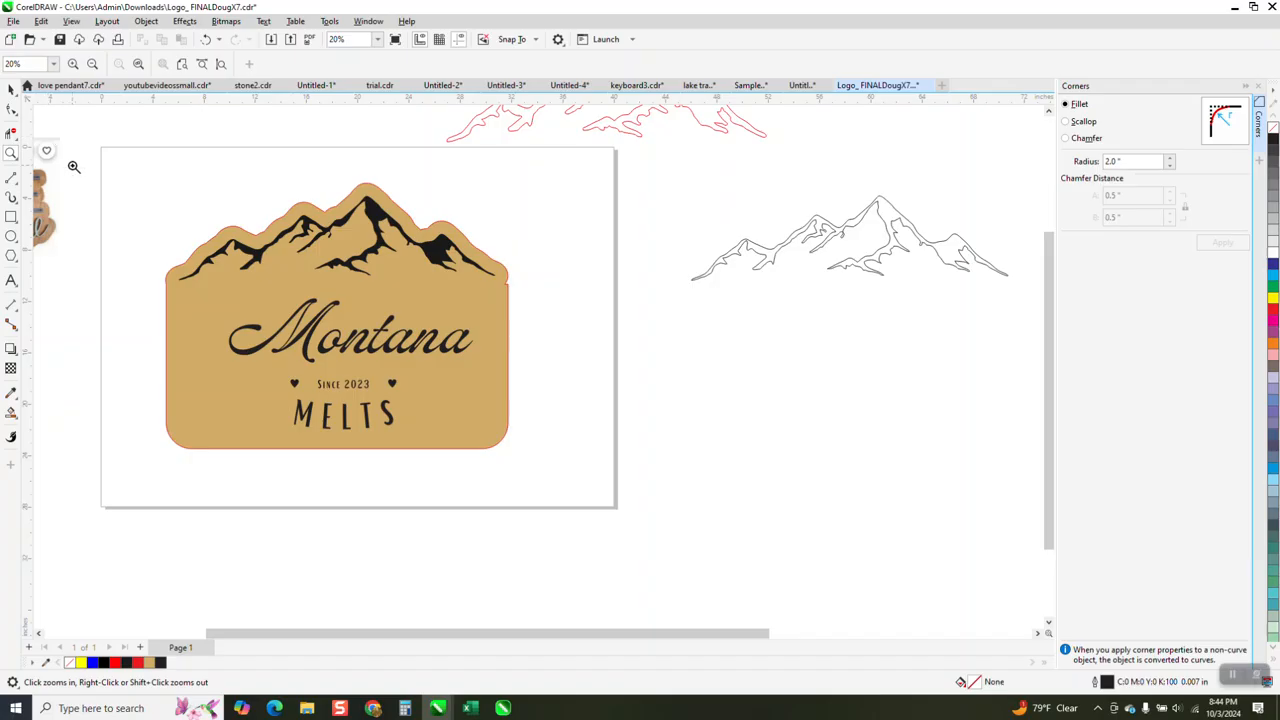
left_click_drag(135, 159, 646, 509)
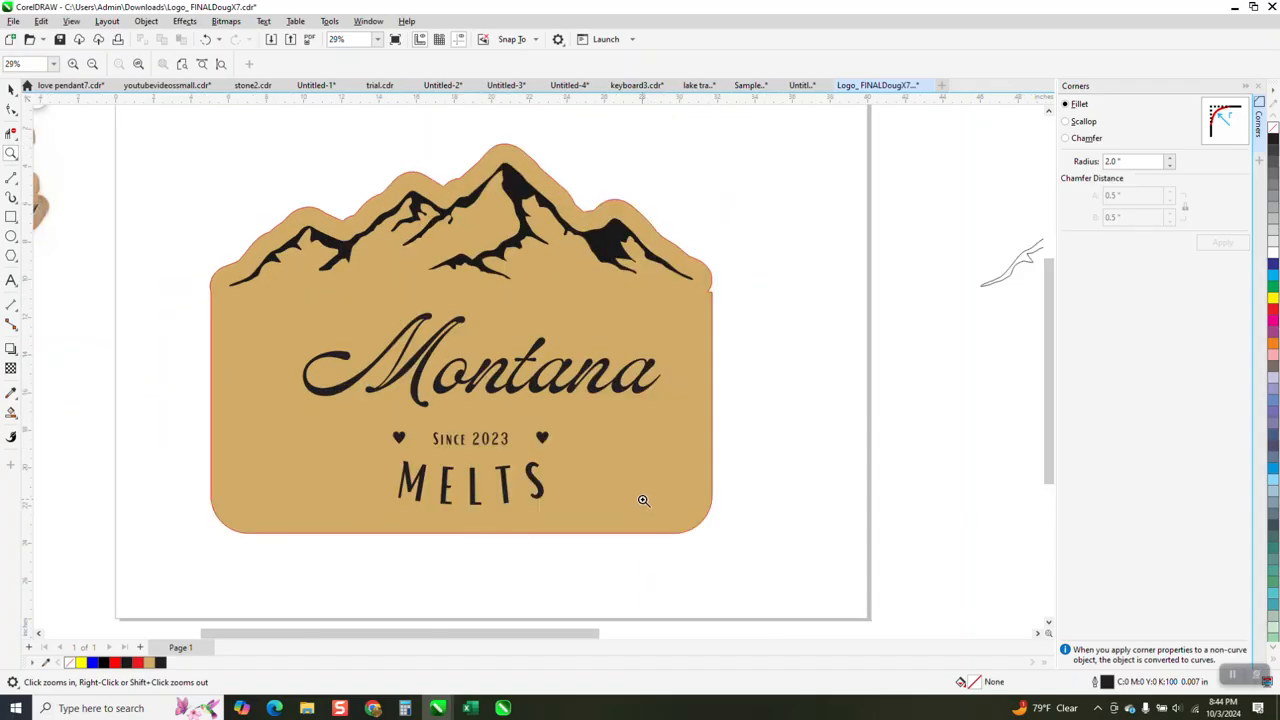